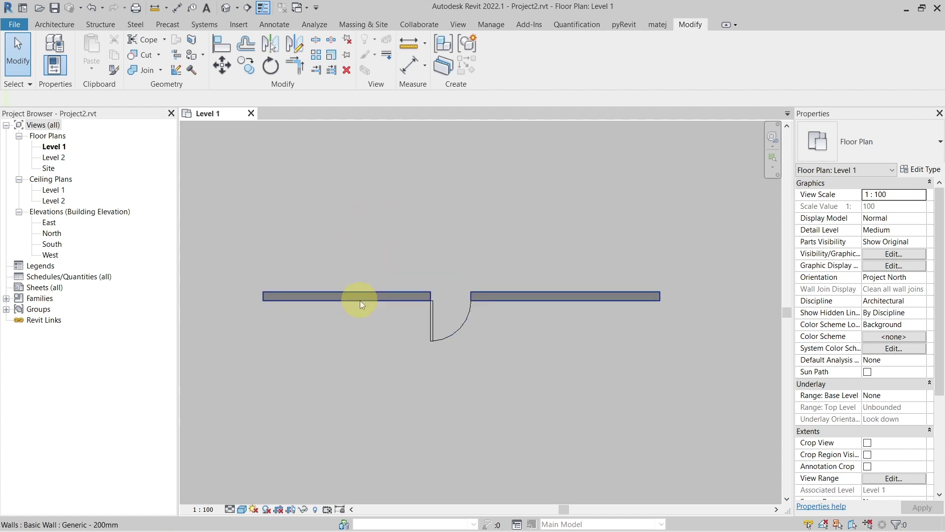
- Select the M_Single-Flush door in the Level 1 wall for family editing
click(432, 336)
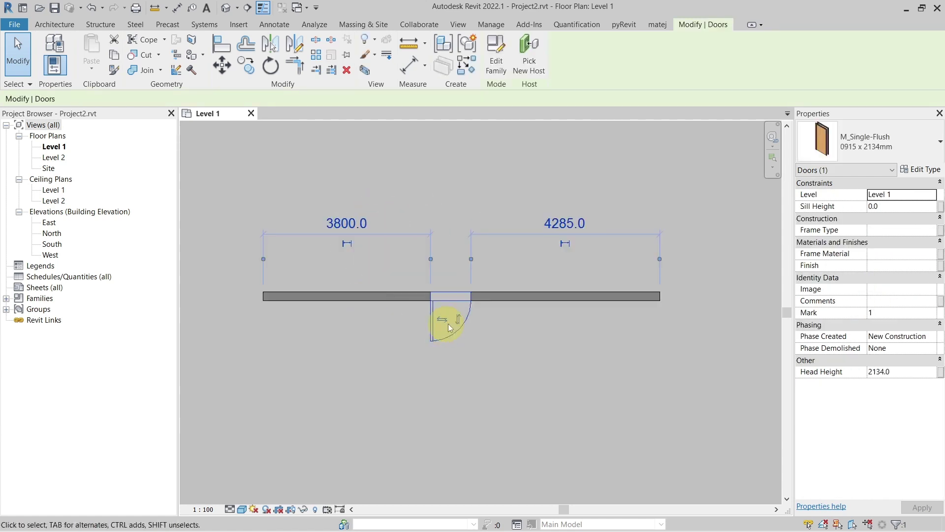
click(426, 196)
click(435, 315)
- Edit the door family and turn on the Walls category via VG, orbiting to an isometric view
click(496, 59)
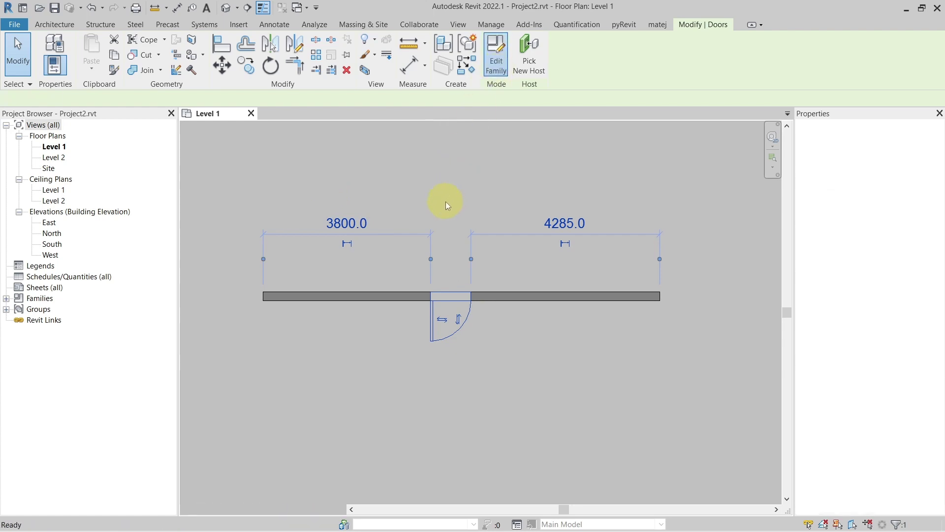
key(v)
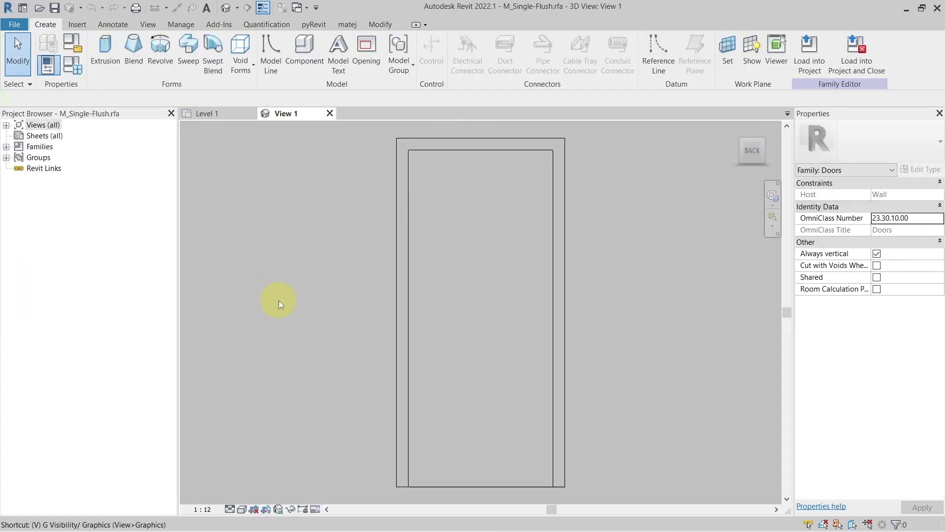
key(g)
click(394, 213)
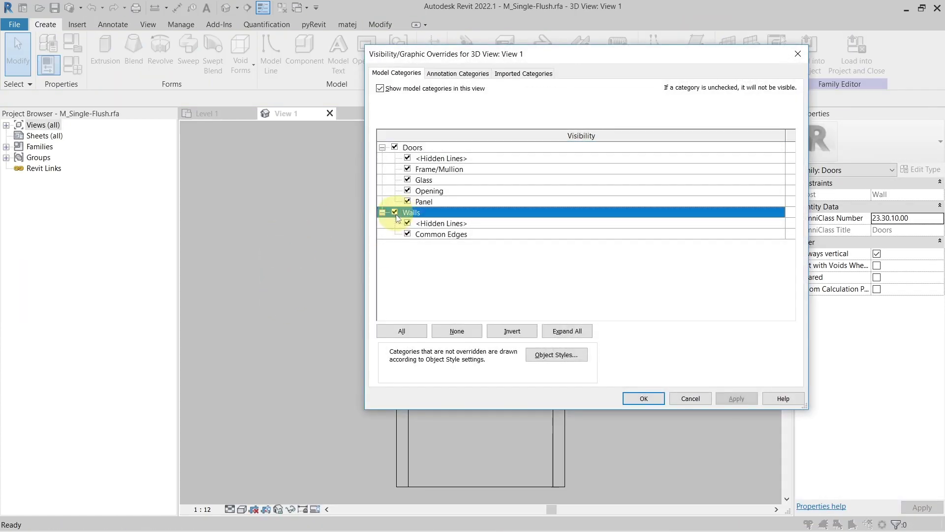
click(641, 397)
scroll(642, 334, down, 3)
scroll(642, 333, down, 2)
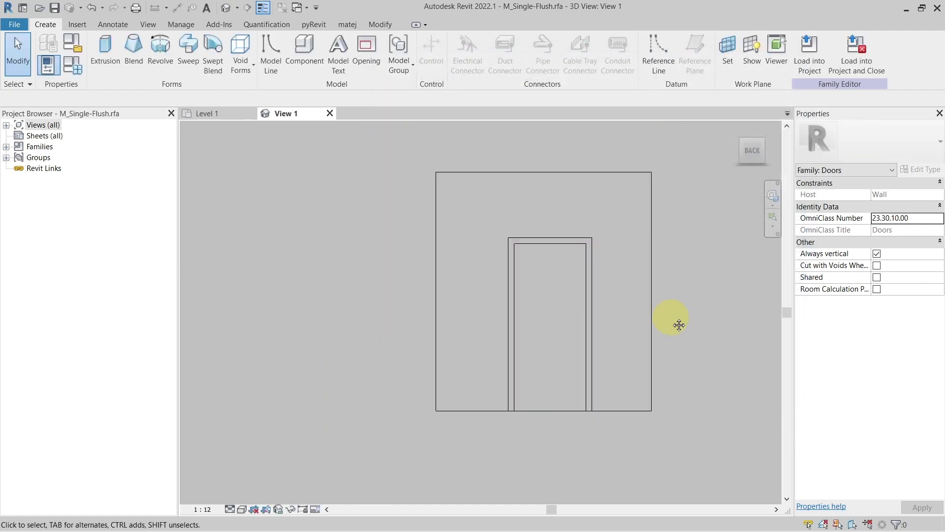
mouse_move(671, 321)
shift+middle_down()
mouse_move(529, 385)
mouse_move(560, 288)
shift+middle_up()
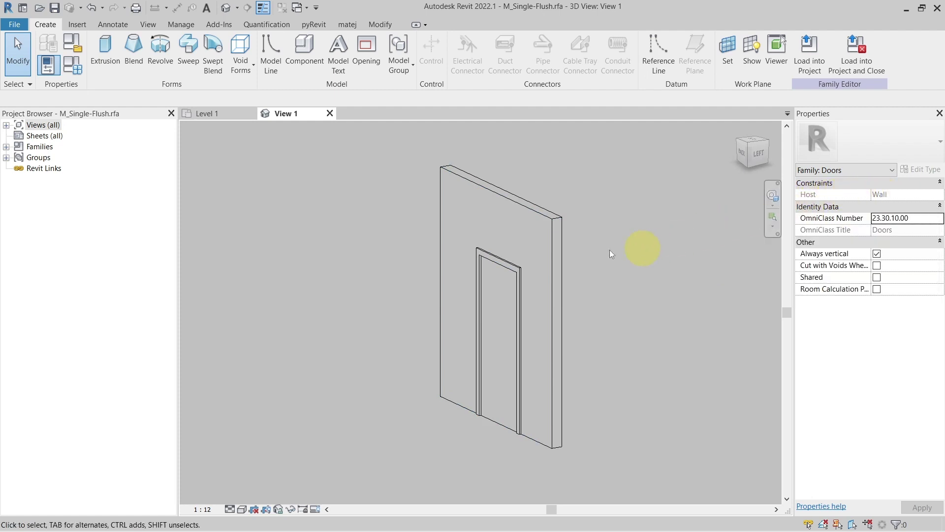
- Inspect the host wall and review the Family Category and Parameters without changes
click(549, 245)
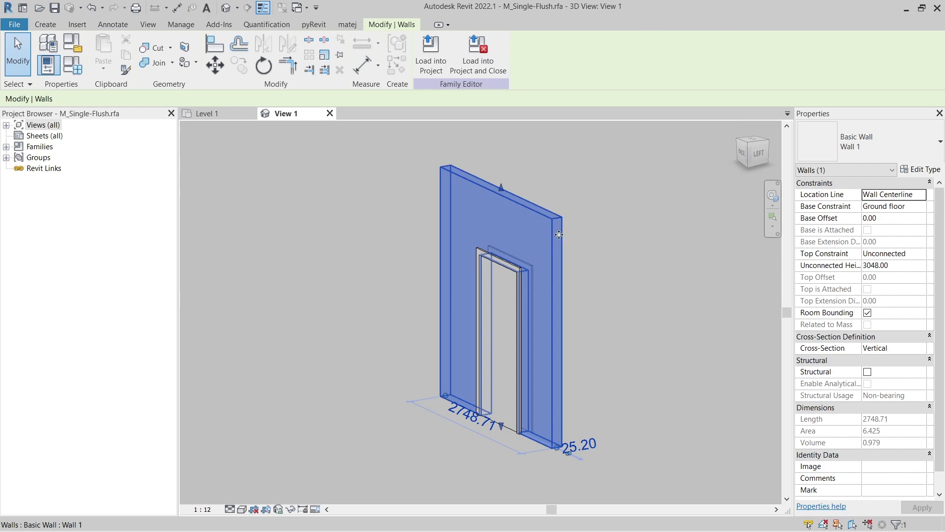
click(537, 231)
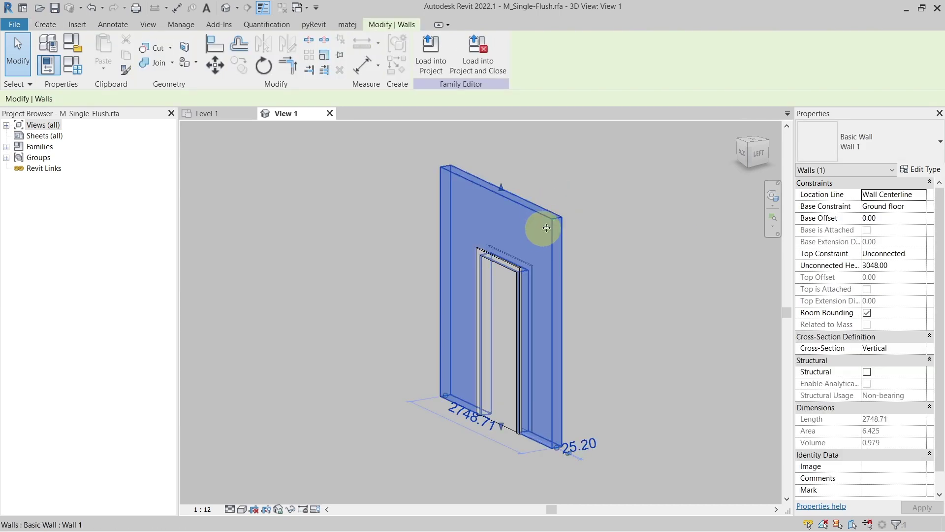
click(555, 195)
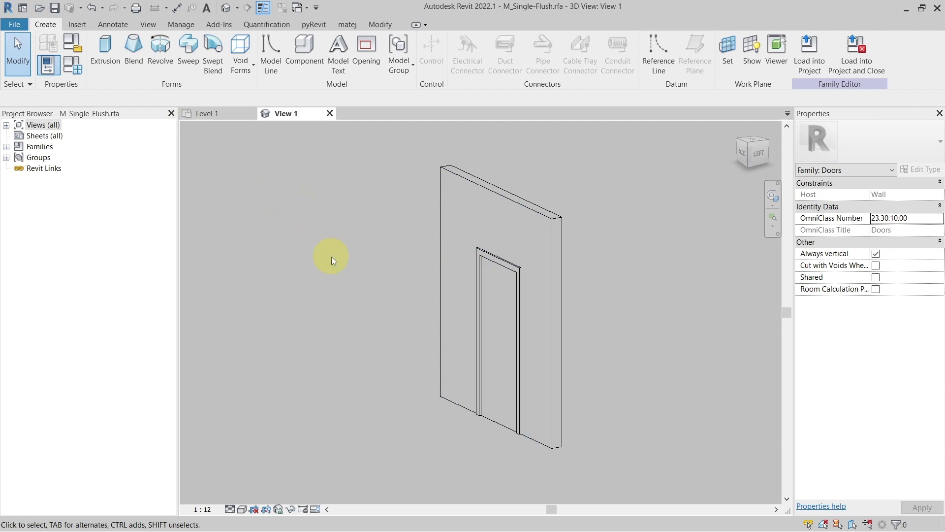
click(80, 53)
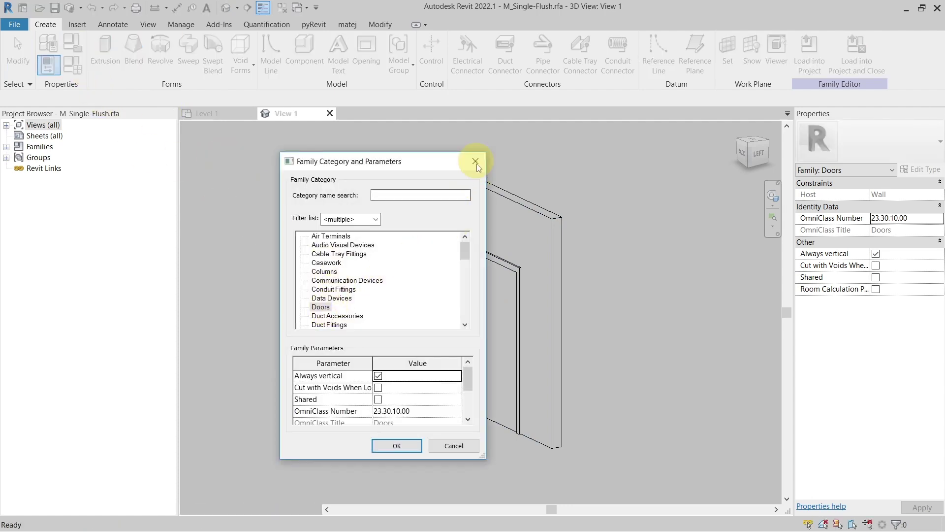
click(475, 162)
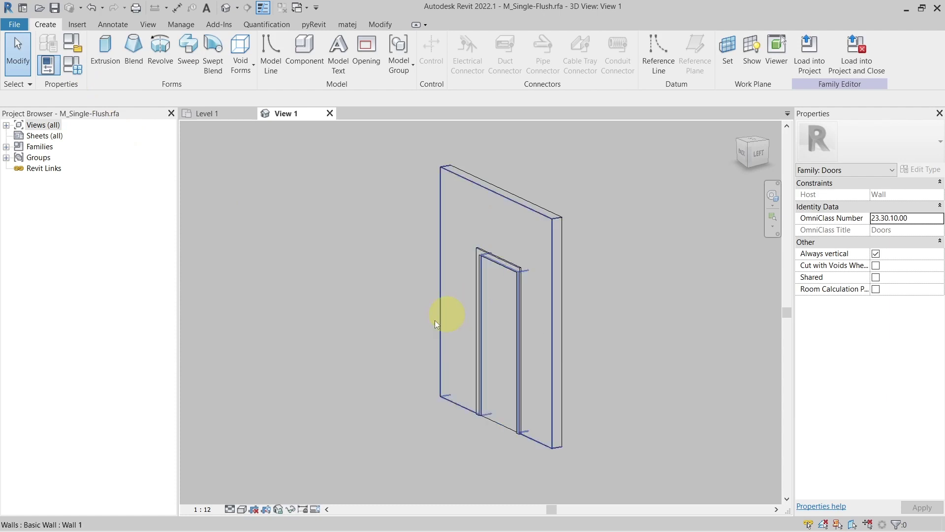
mouse_move(370, 337)
shift+middle_down()
mouse_move(568, 361)
mouse_move(411, 362)
shift+middle_up()
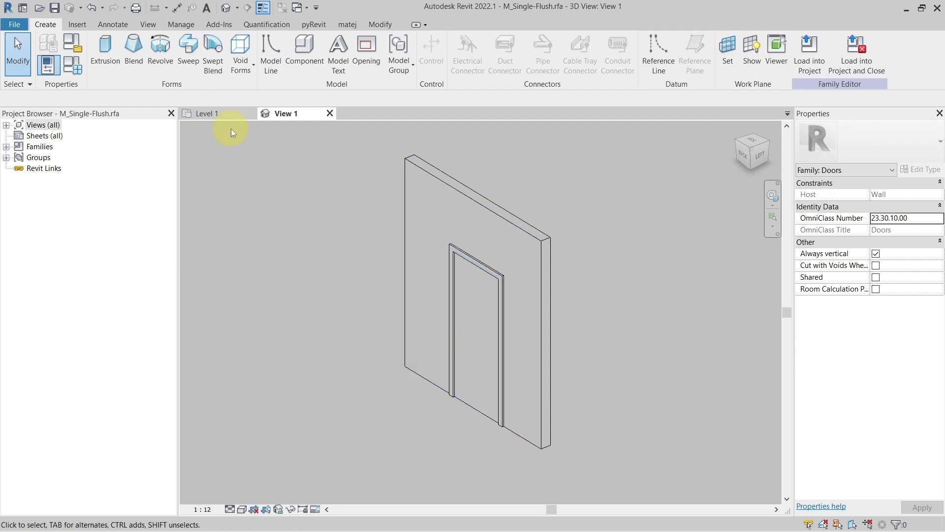
mouse_move(215, 113)
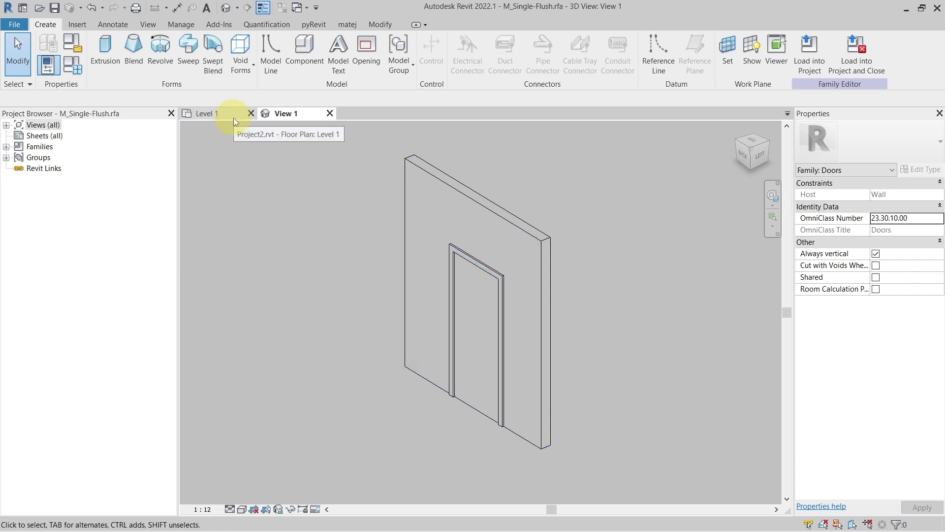
- Link Project2.rvt into Project1 so its wall and door show on Level 1
click(233, 117)
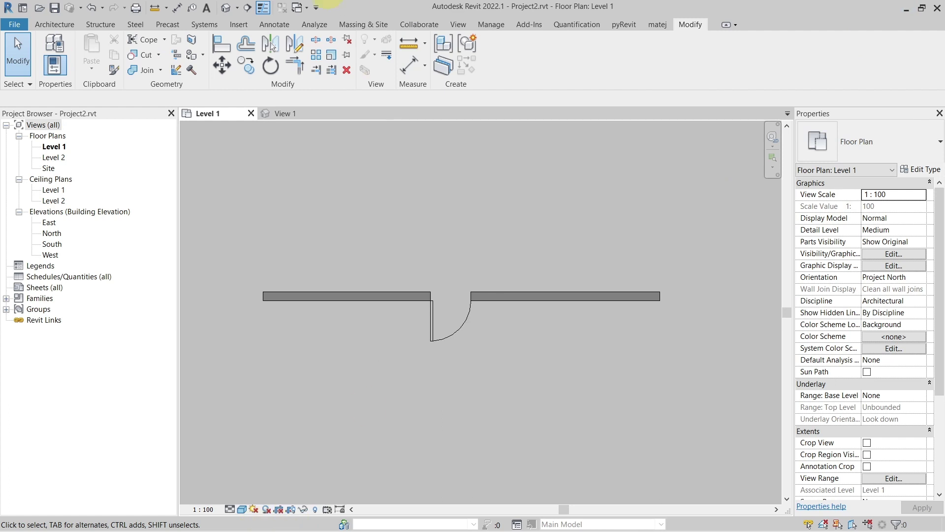
click(239, 28)
click(49, 63)
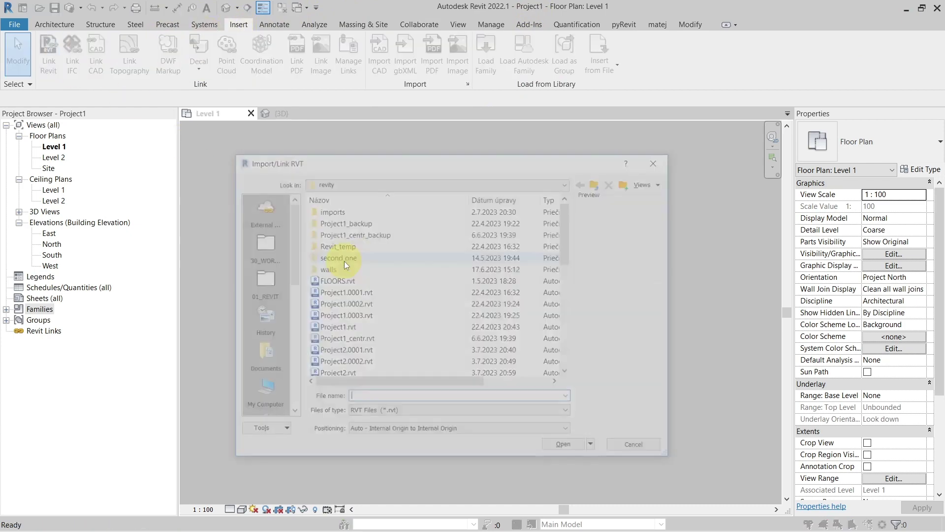
click(364, 375)
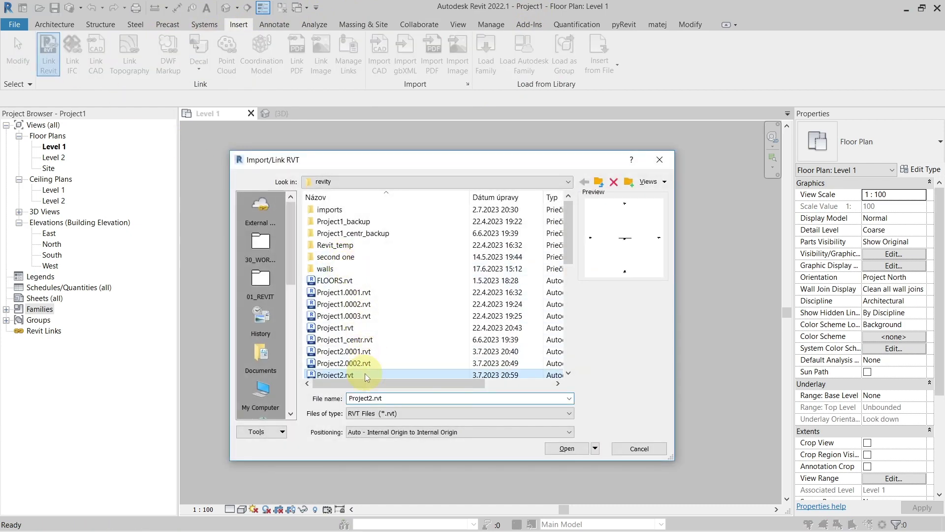
click(567, 448)
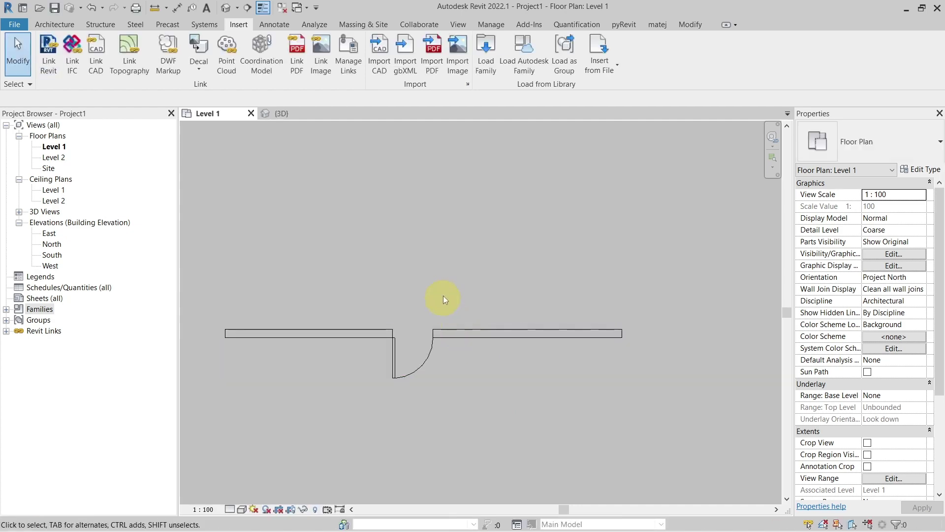
middle_drag(443, 299, 476, 296)
click(482, 331)
click(466, 253)
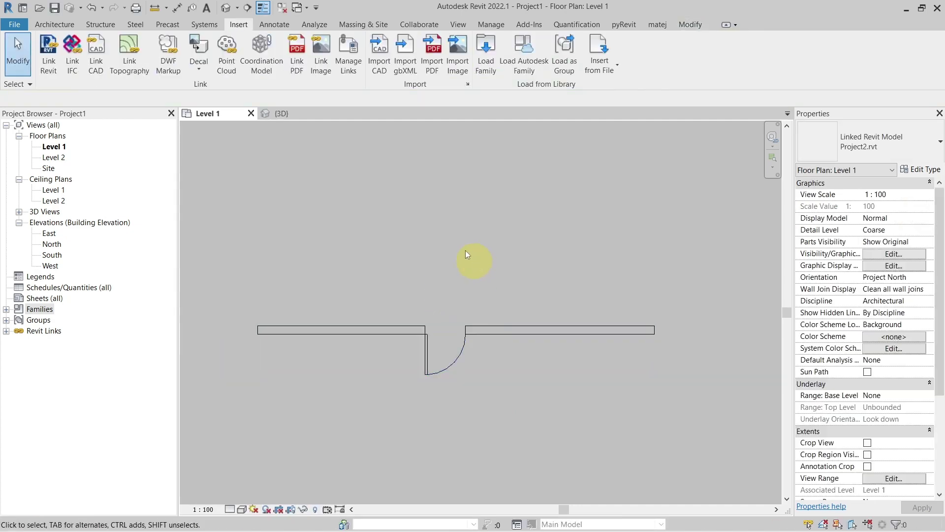
- Start Copy/Monitor with the linked Project2 model as source and begin copying
click(416, 23)
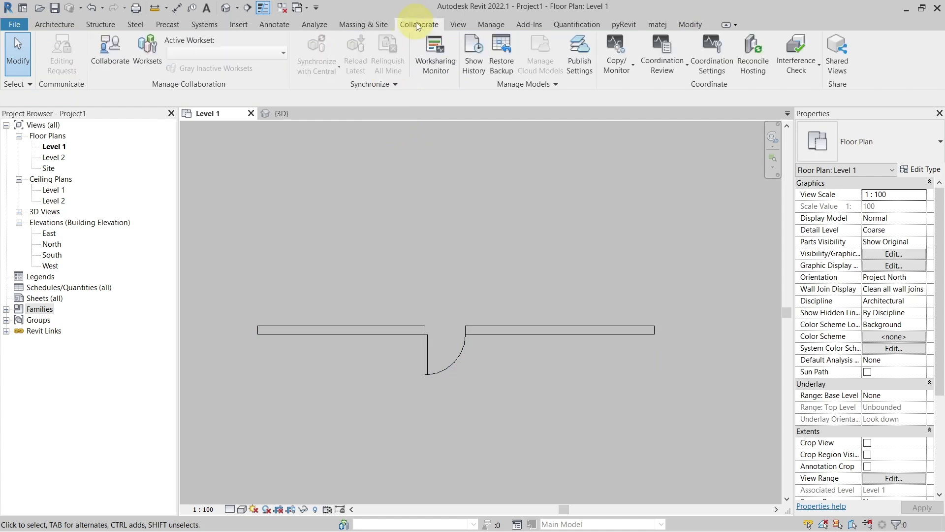
click(614, 66)
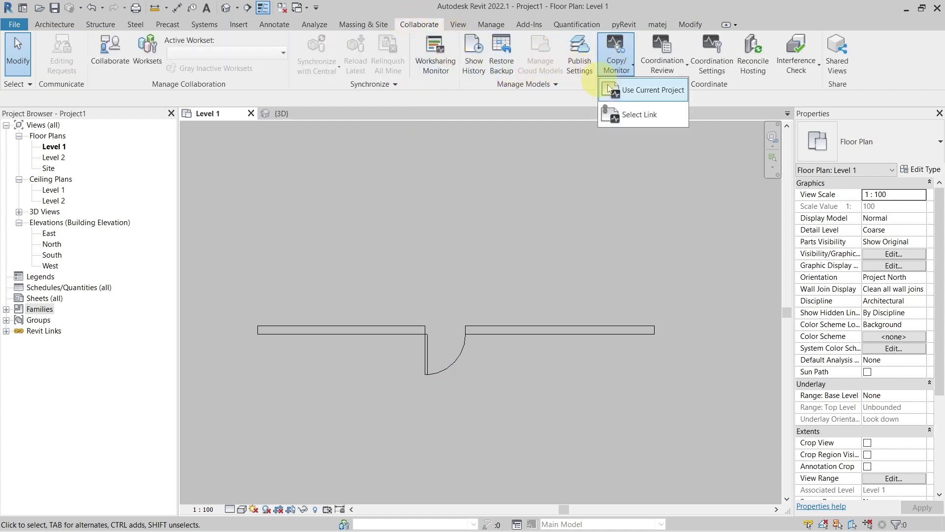
click(628, 115)
click(521, 326)
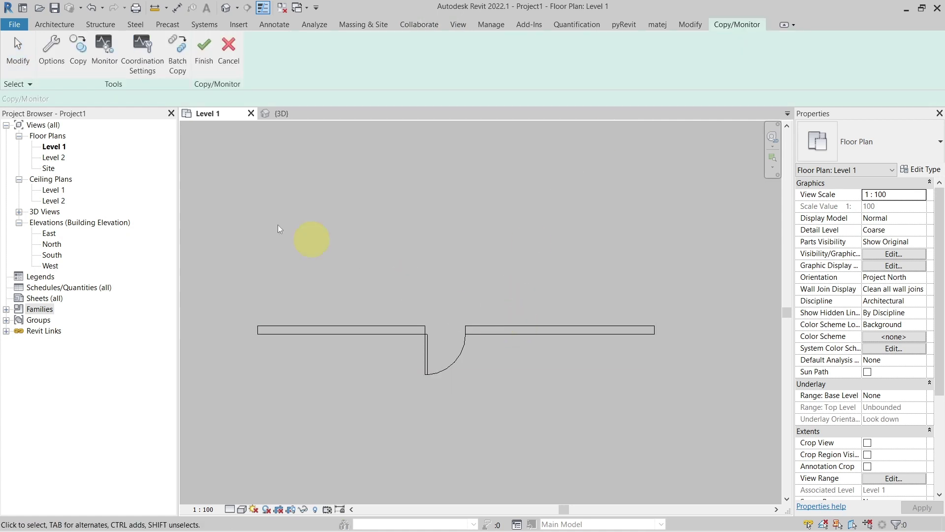
click(78, 55)
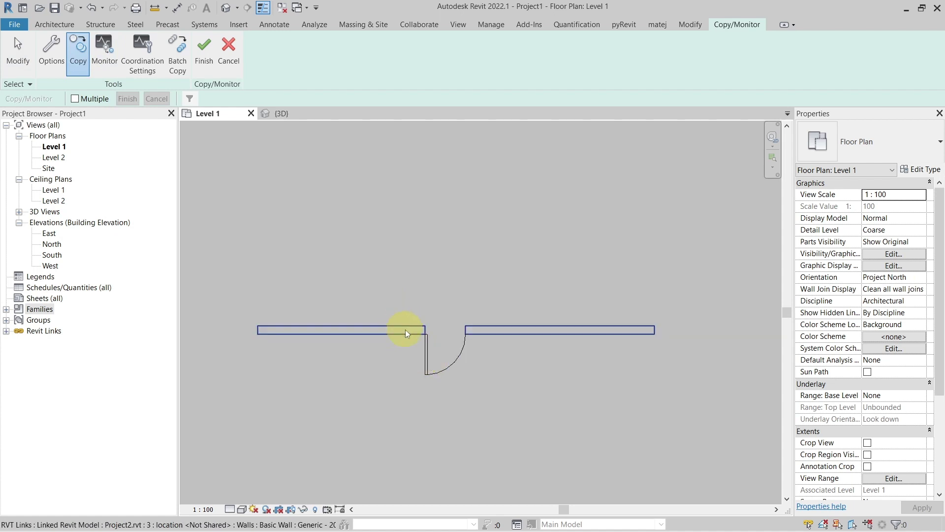
scroll(427, 358, down, 1)
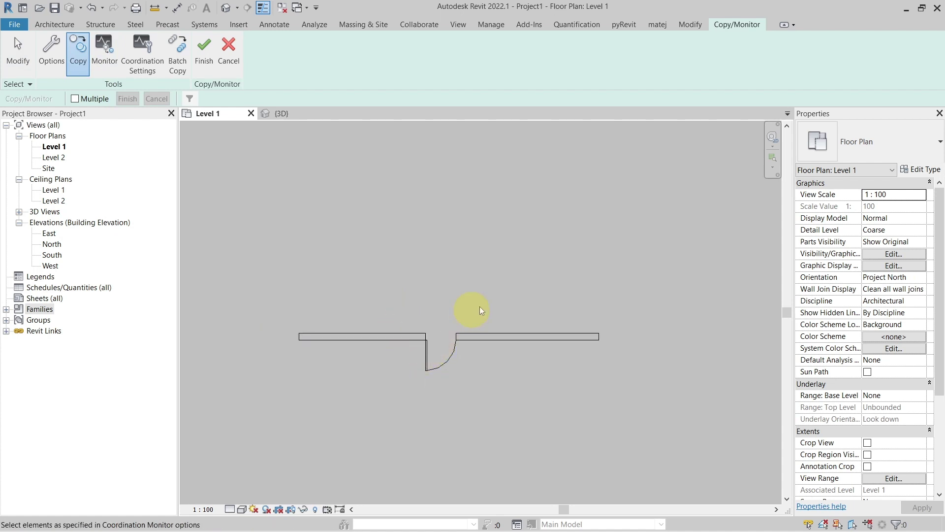
- Pan and zoom to the wall with the door, then cancel the copy tool
middle_drag(480, 310, 534, 268)
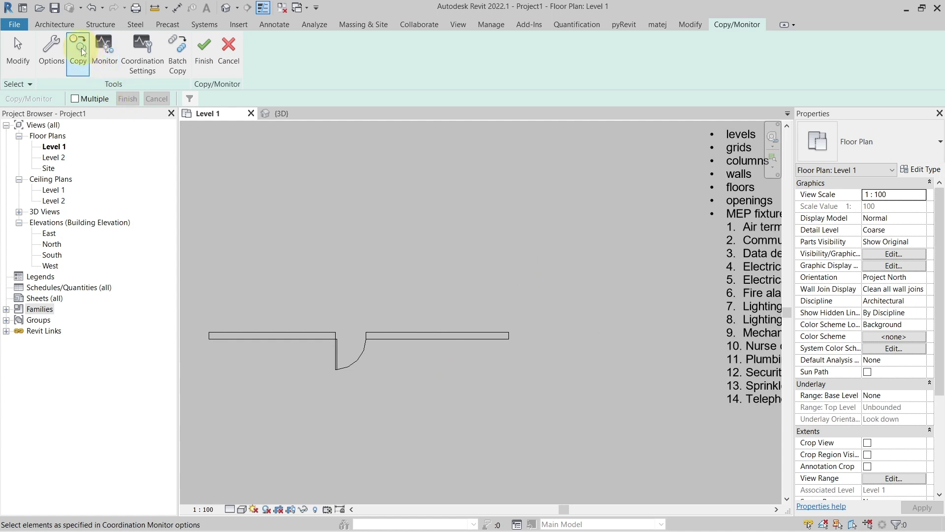
middle_drag(553, 222, 350, 258)
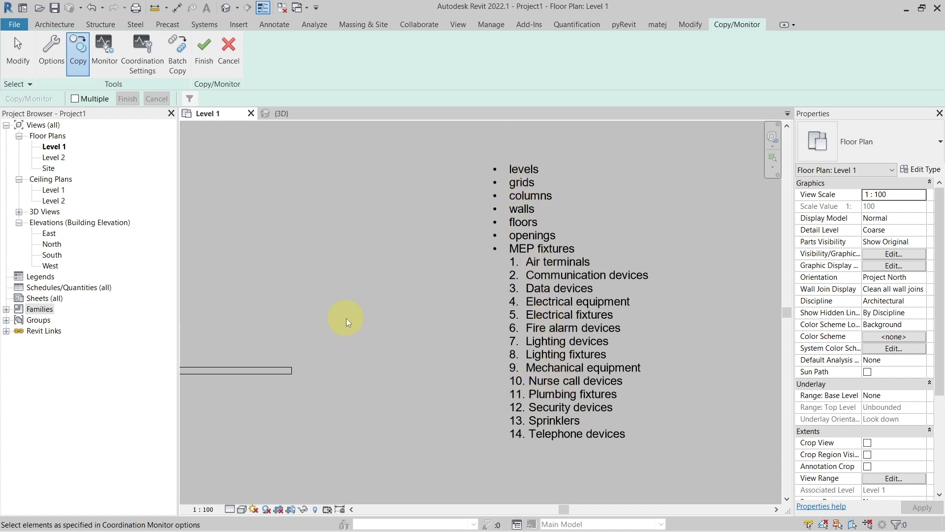
middle_drag(348, 312, 521, 302)
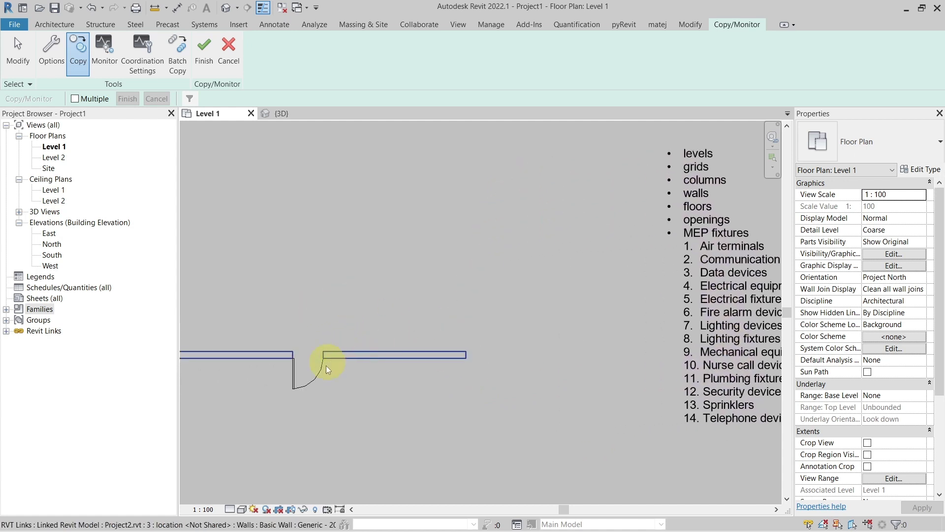
scroll(328, 361, down, 1)
middle_drag(554, 279, 526, 286)
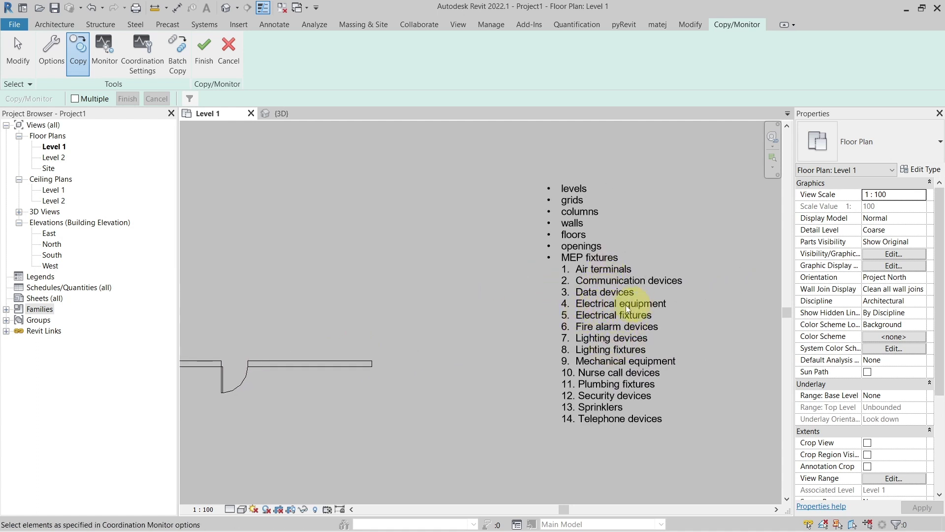
key(Escape)
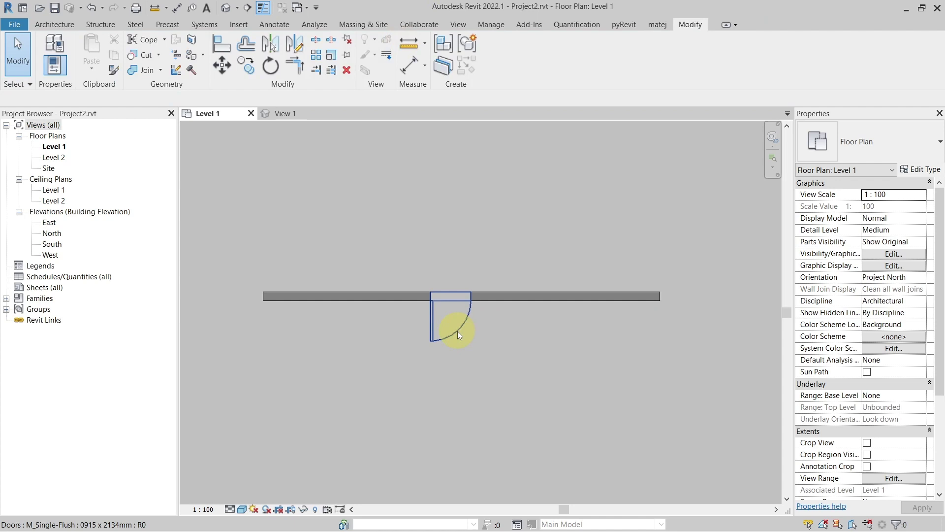
- Recategorize the M_Single-Flush door family as Electrical Equipment
click(457, 331)
click(496, 60)
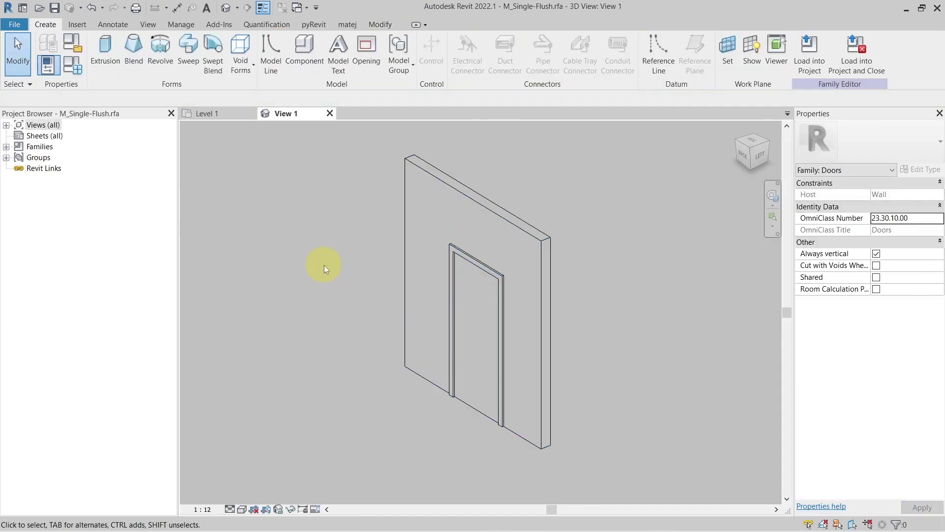
click(73, 42)
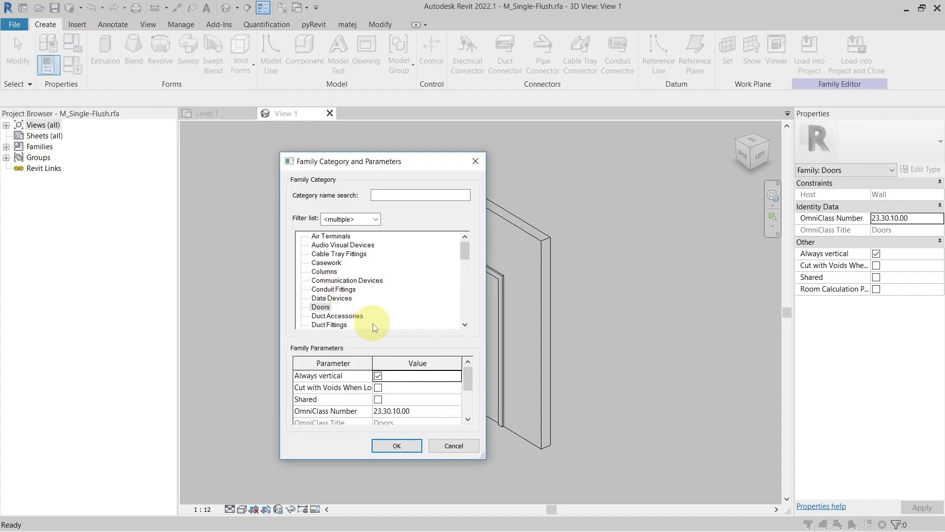
click(347, 281)
key(e)
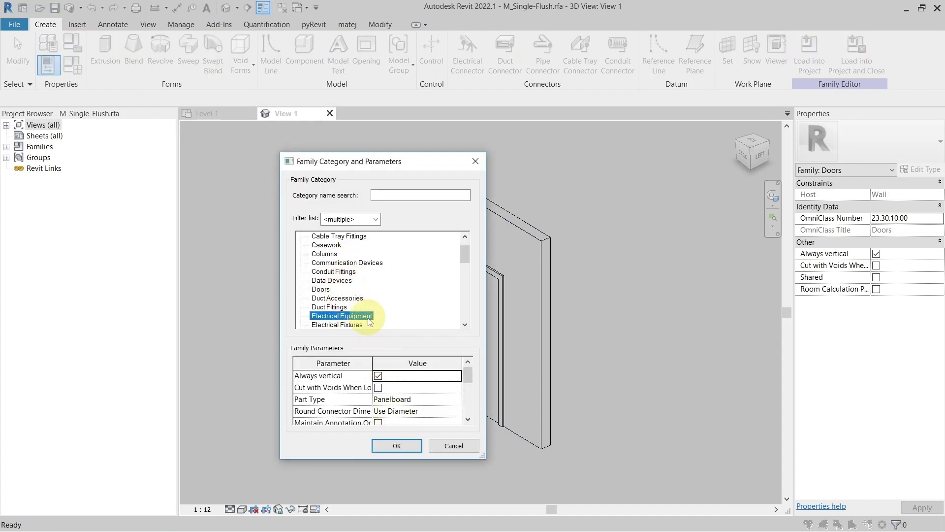
click(391, 446)
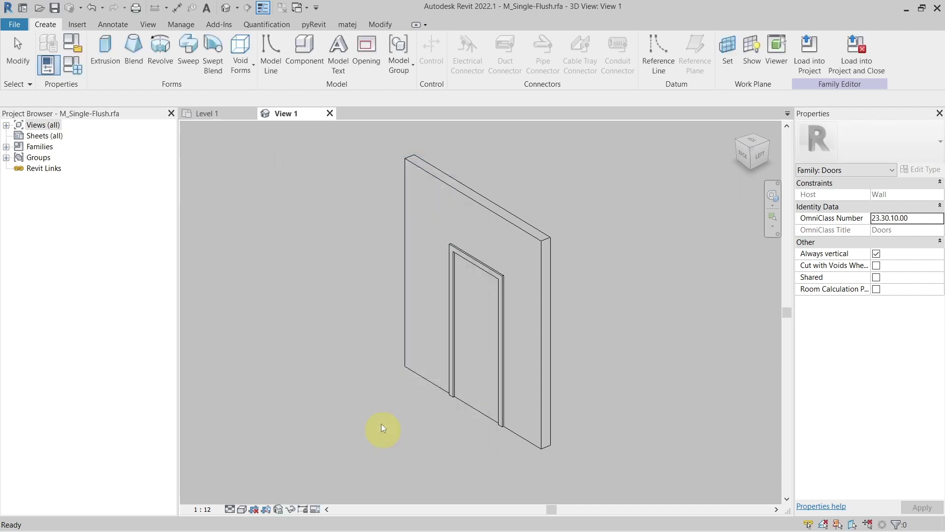
- Reload the family into Project2, overwriting the existing version, and check the door's category
click(809, 51)
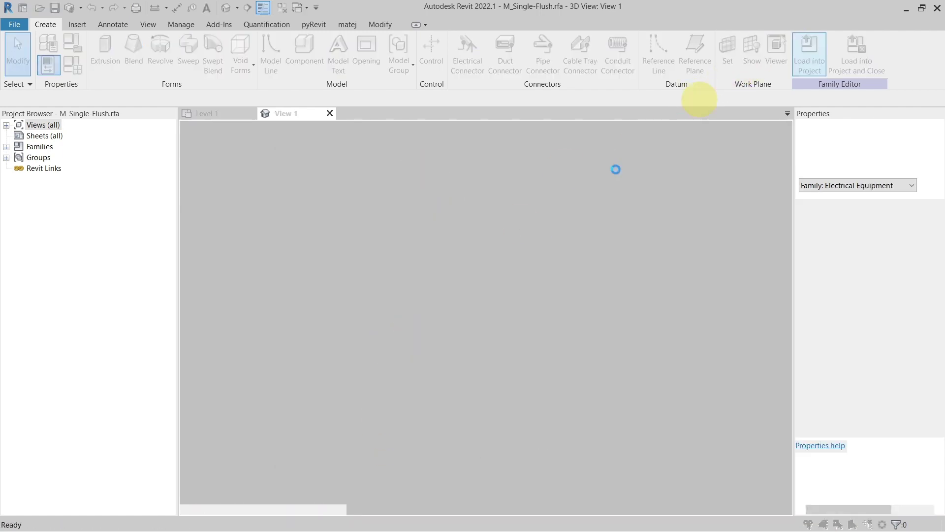
click(466, 239)
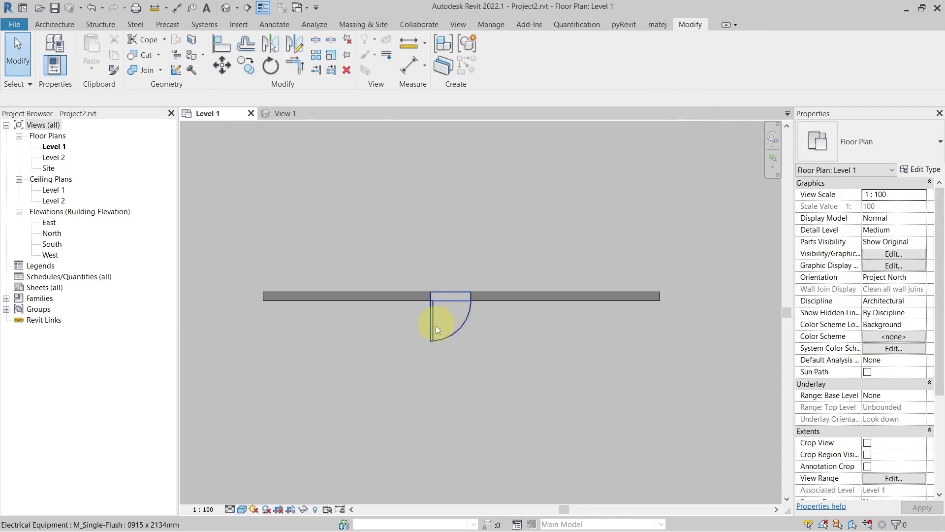
click(436, 325)
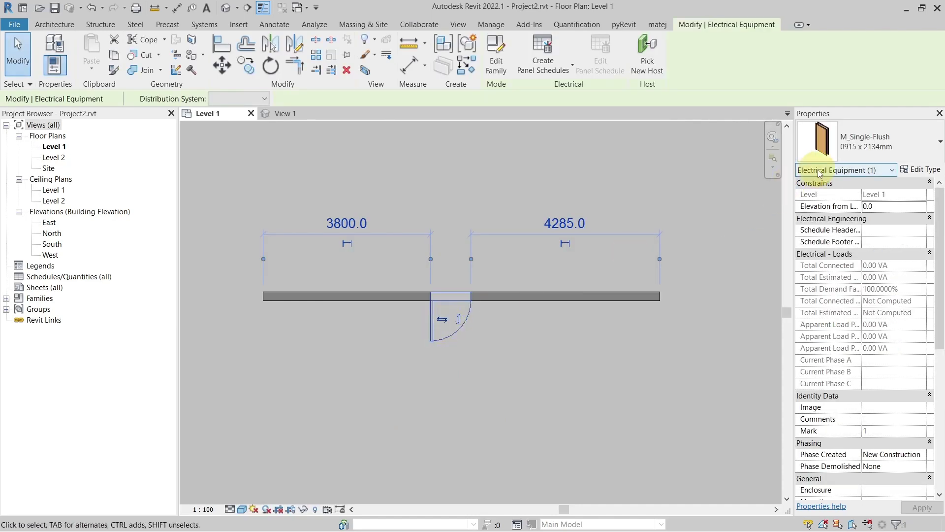
click(497, 199)
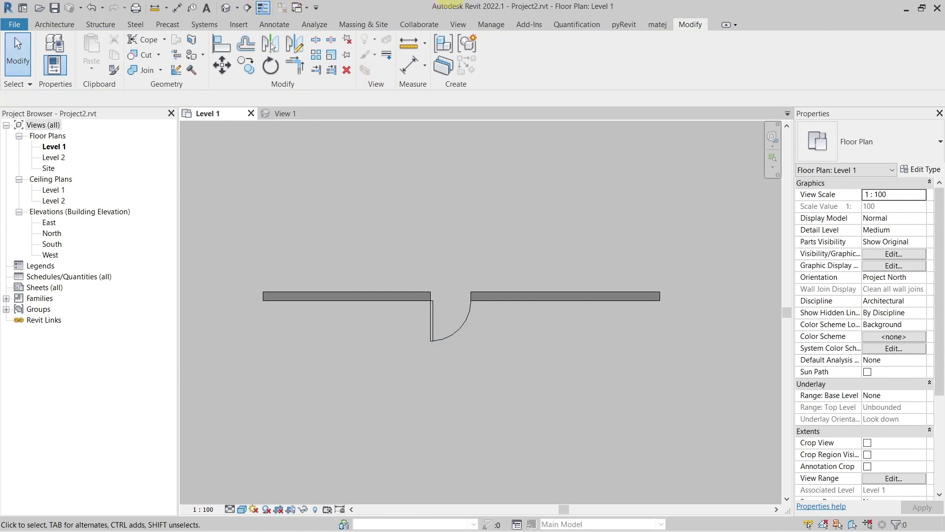
- Reload the Project2.rvt link through Manage Links
middle_drag(402, 288, 510, 263)
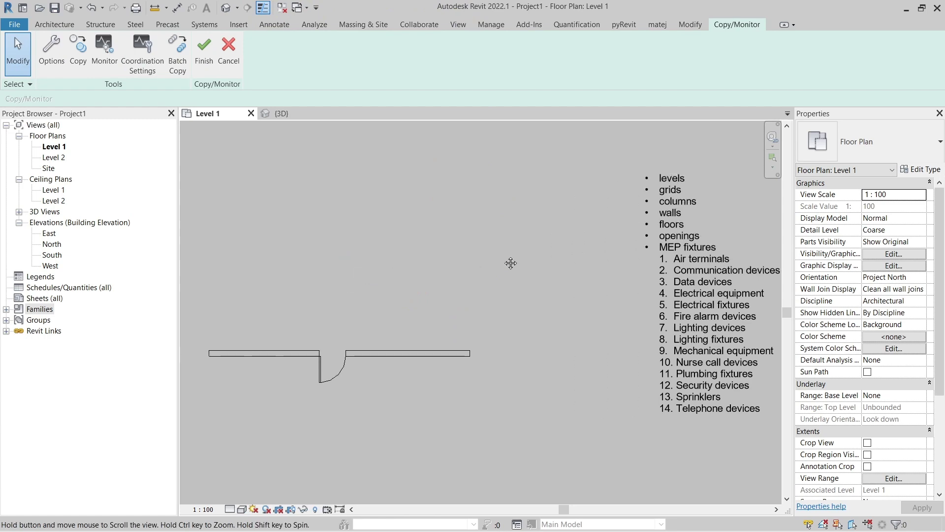
click(494, 31)
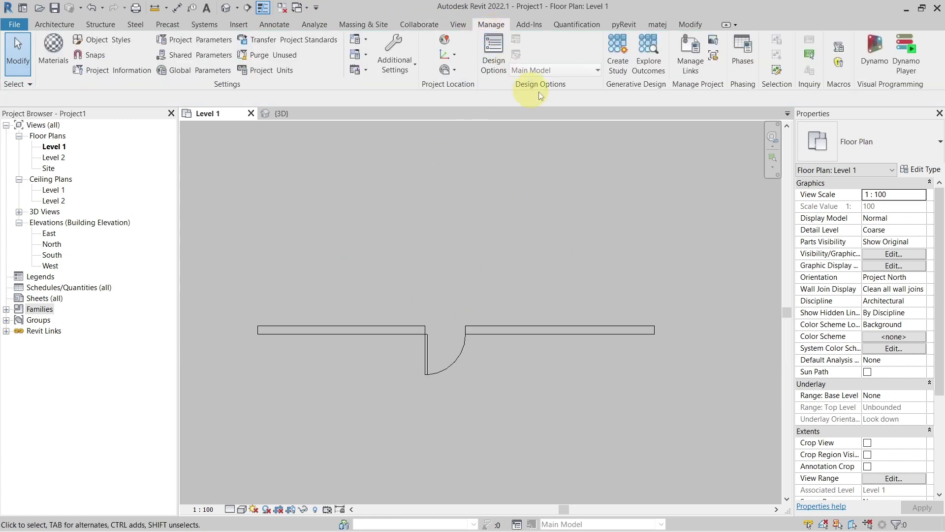
click(690, 52)
click(283, 143)
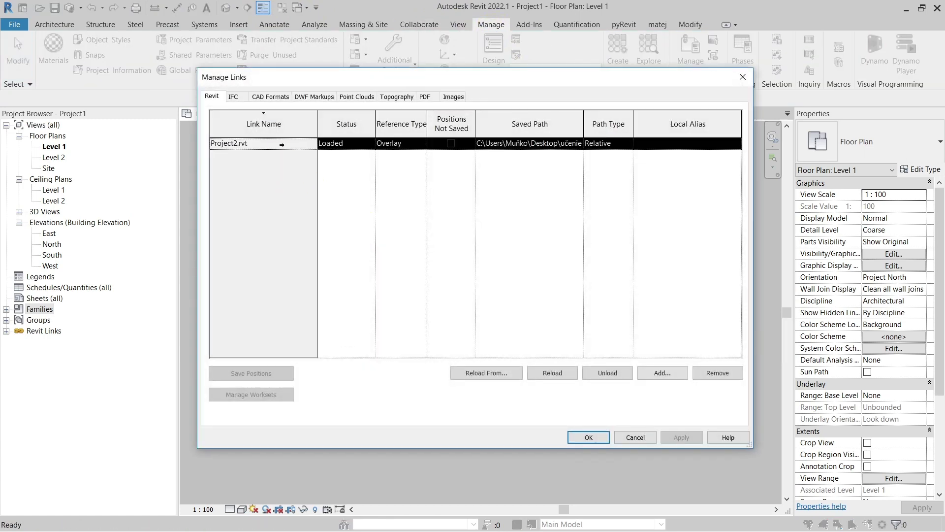
click(546, 372)
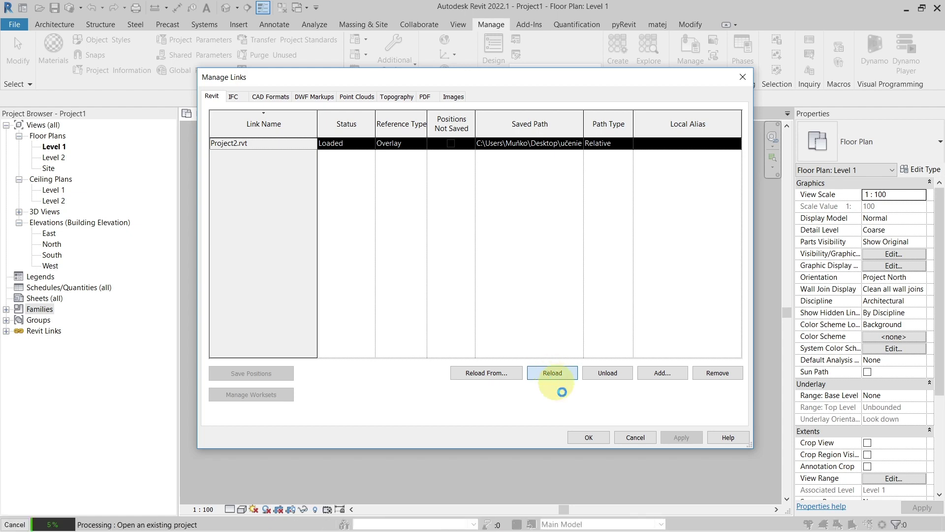
click(585, 436)
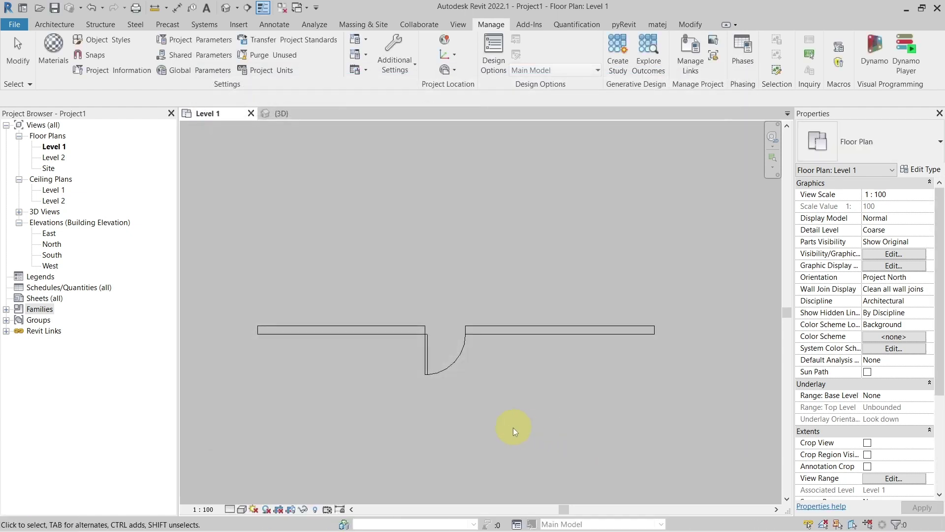
- Tab-select the linked door to confirm it now shows as Electrical Equipment
key(Tab)
click(448, 366)
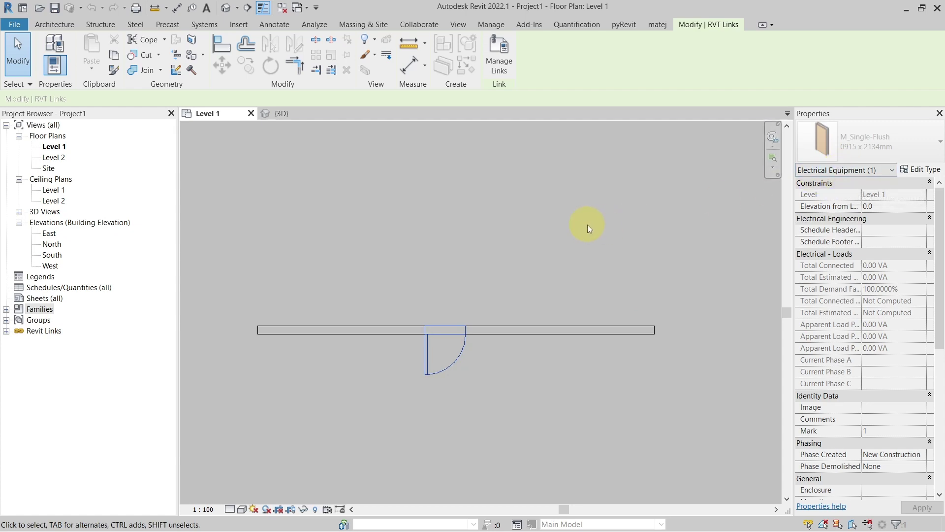
click(587, 224)
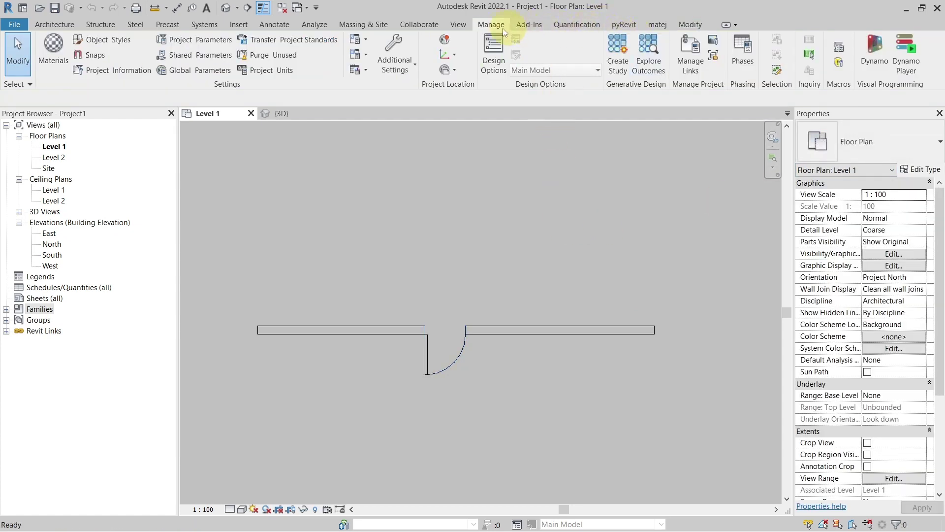
- Copy/Monitor the linked door into Project1 as family M_Single-Flush1 and select it
click(428, 28)
click(617, 60)
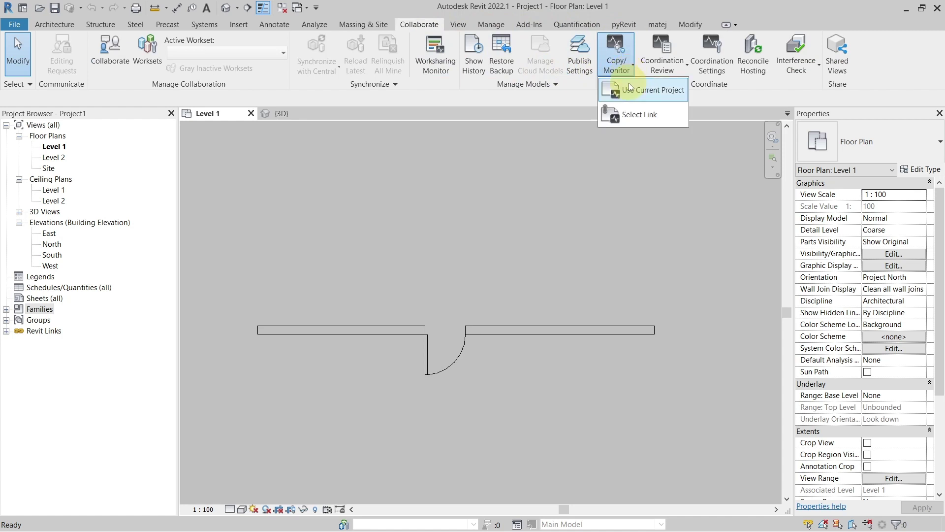
click(629, 110)
click(580, 333)
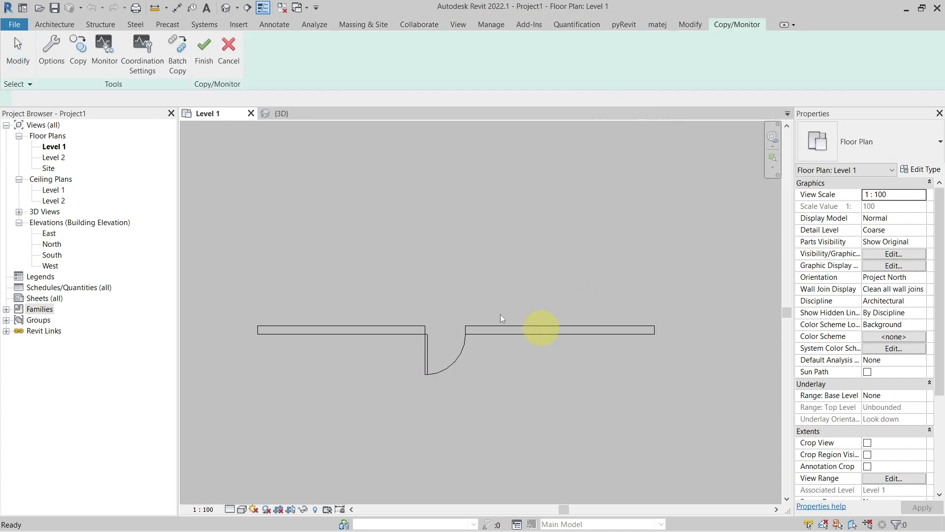
click(87, 46)
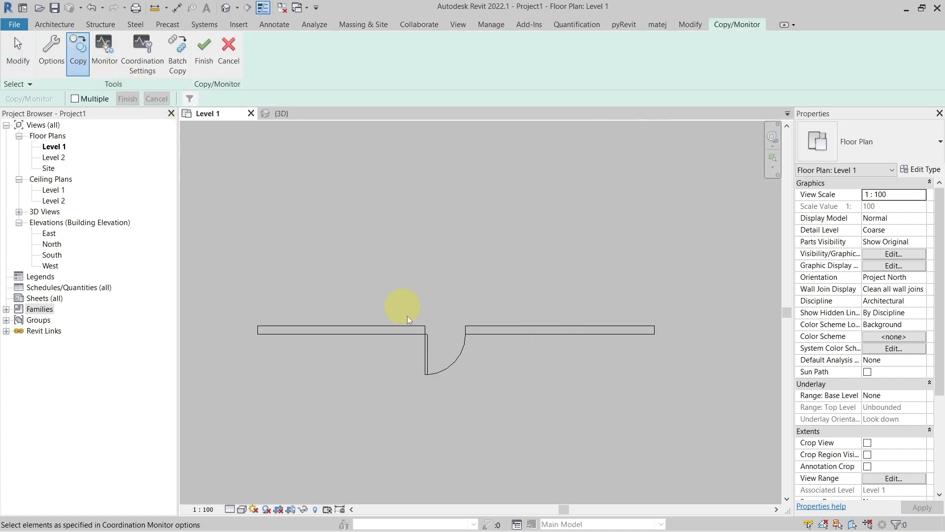
click(426, 349)
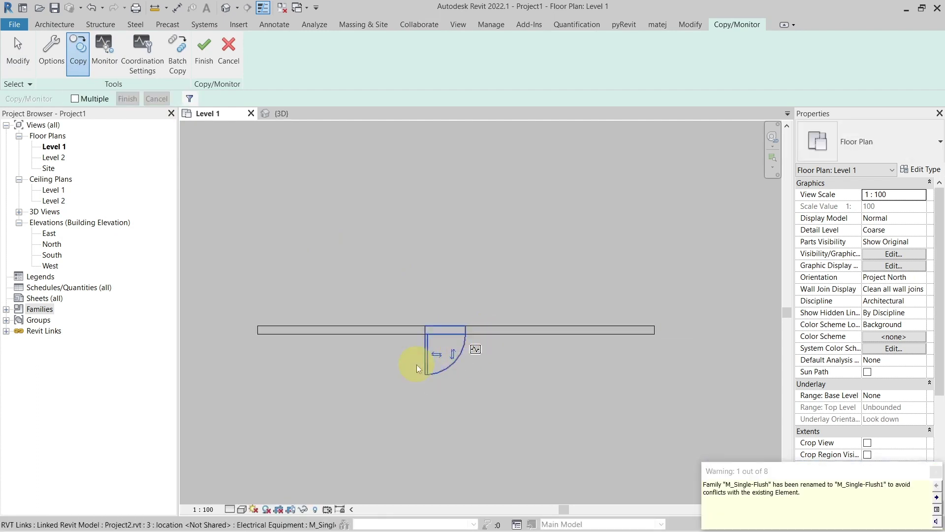
click(204, 52)
click(455, 340)
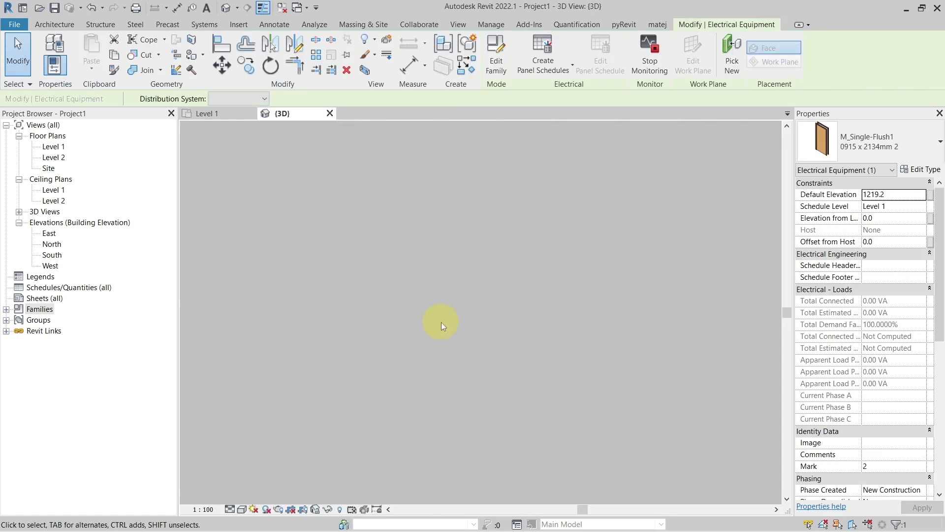
scroll(441, 323, up, 3)
scroll(458, 347, up, 2)
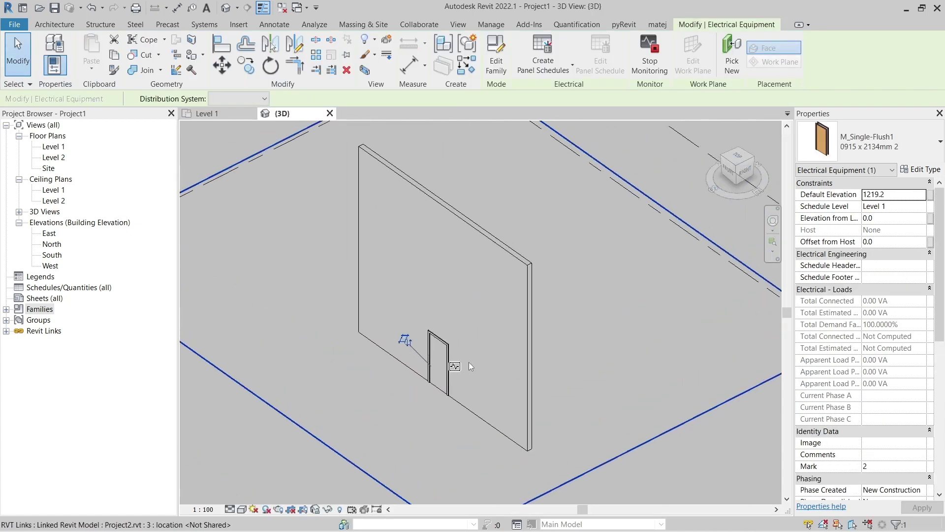
- Delete the Project2.rvt link instance, dismissing the warning, and select the remaining copied door
click(525, 307)
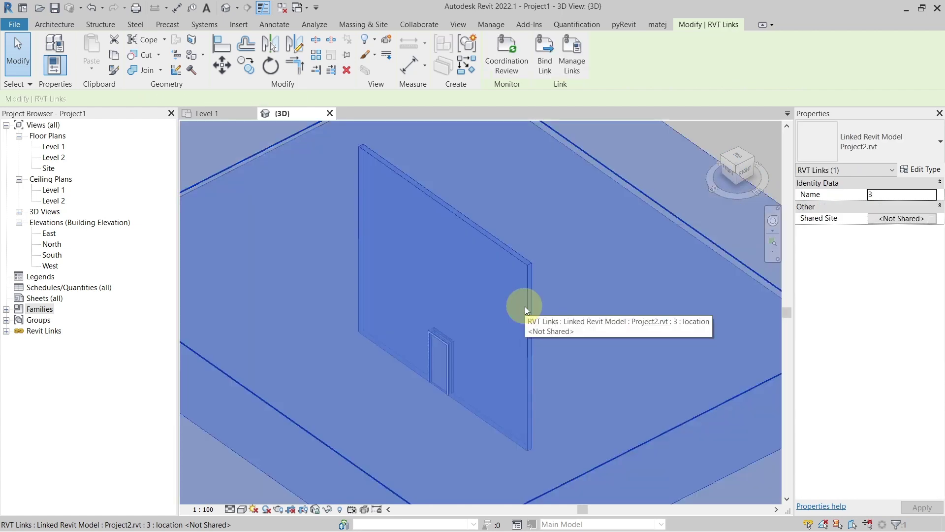
key(Delete)
click(711, 513)
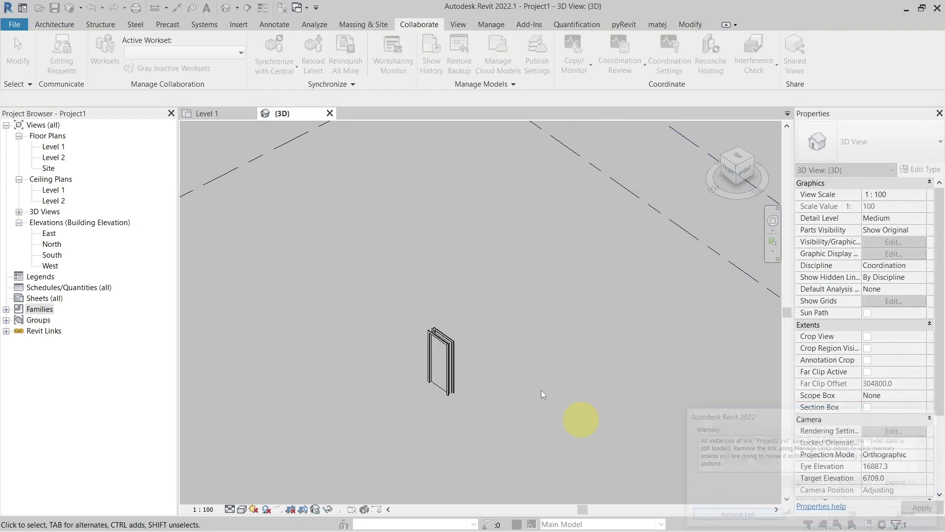
mouse_move(466, 365)
shift+middle_down()
mouse_move(376, 391)
mouse_move(423, 370)
shift+middle_up()
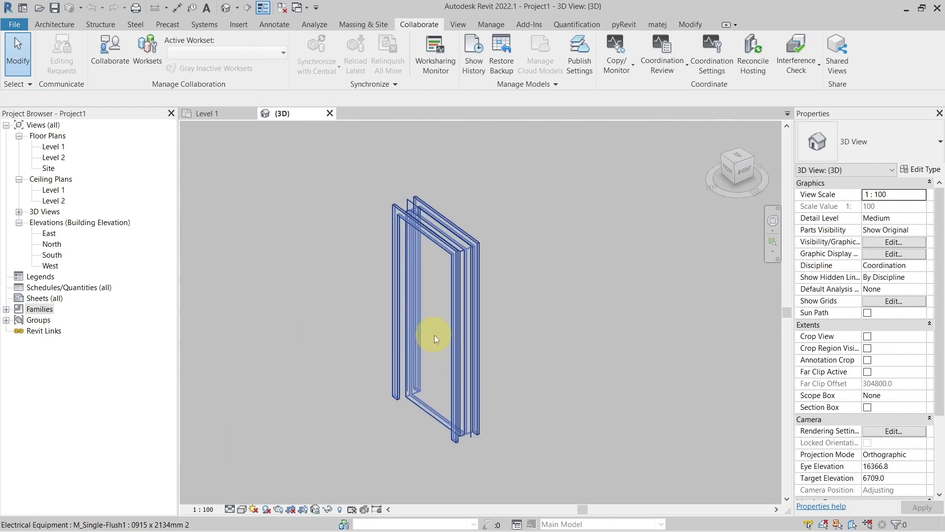
click(435, 335)
mouse_move(434, 334)
shift+middle_down()
mouse_move(612, 387)
mouse_move(401, 395)
shift+middle_up()
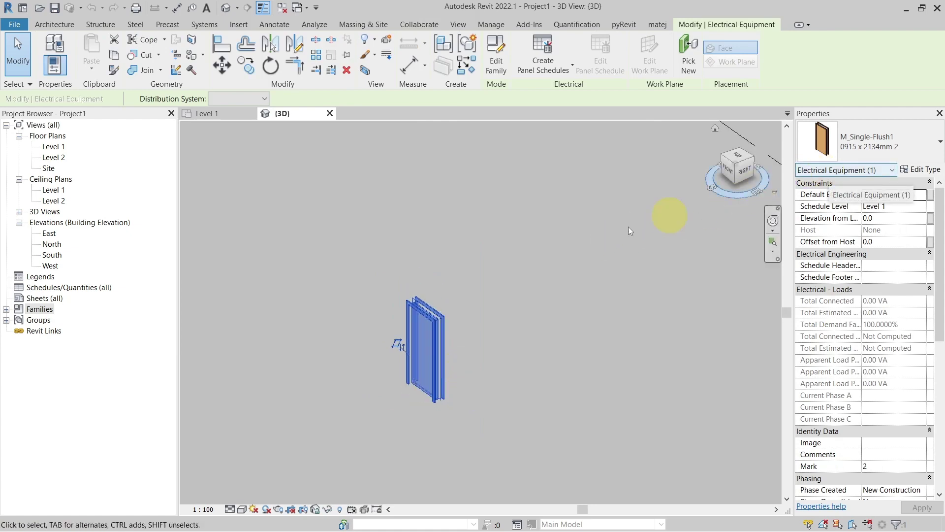
- Edit M_Single-Flush1, remove its unsatisfied constraints and delete the wall extrusion
click(473, 282)
click(434, 333)
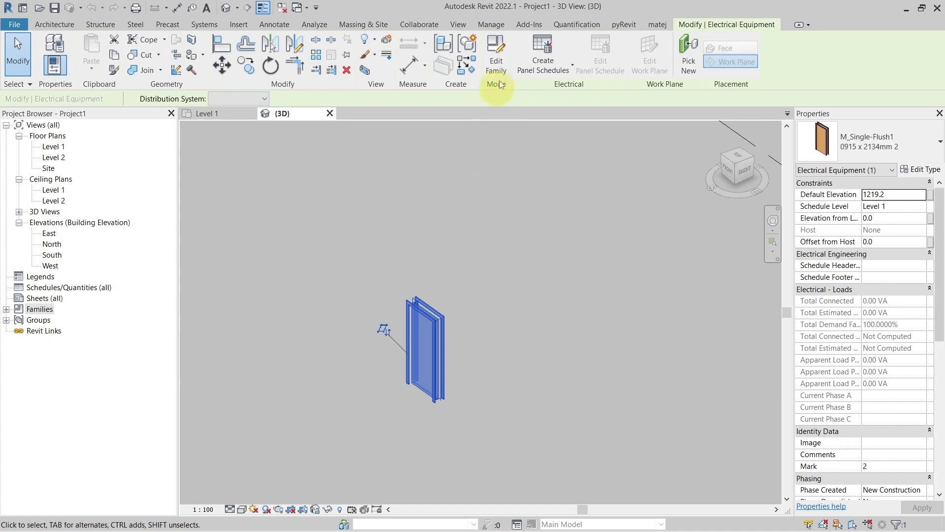
click(496, 62)
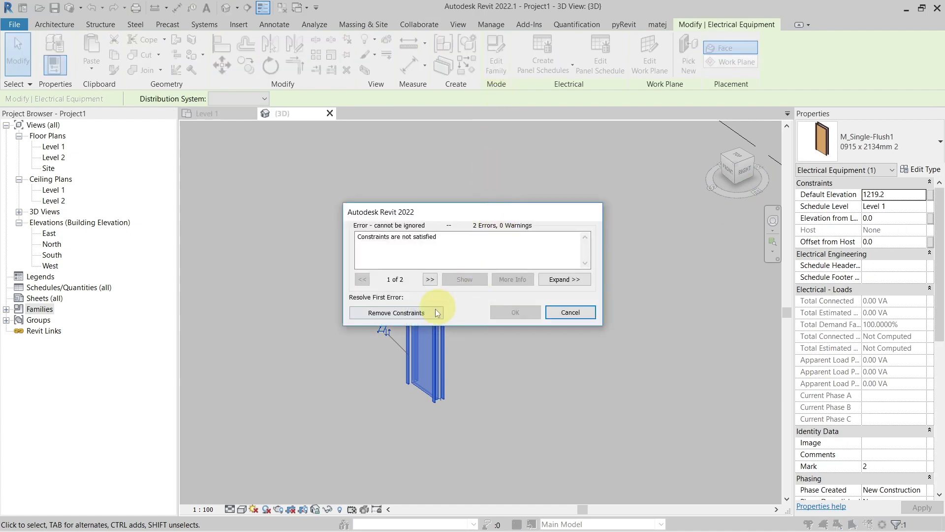
click(428, 312)
click(432, 316)
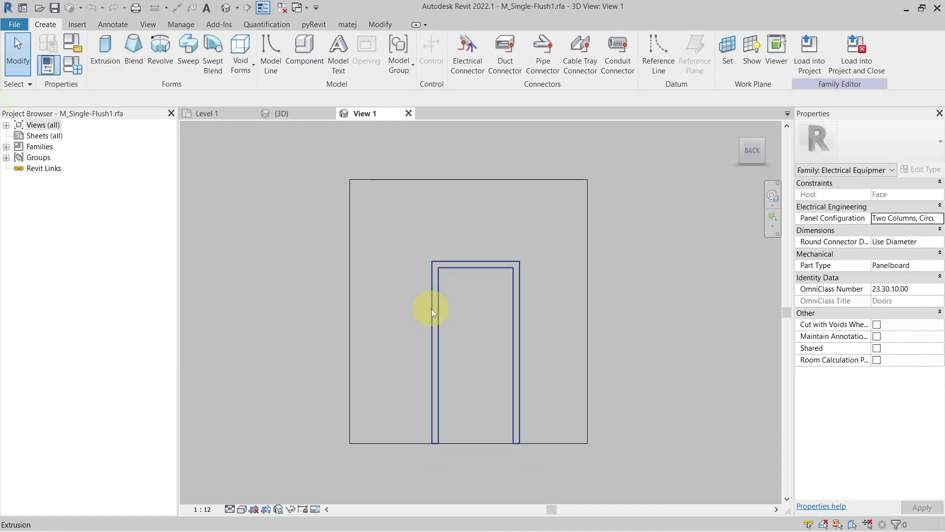
mouse_move(419, 307)
shift+middle_down()
mouse_move(467, 341)
mouse_move(503, 241)
shift+middle_up()
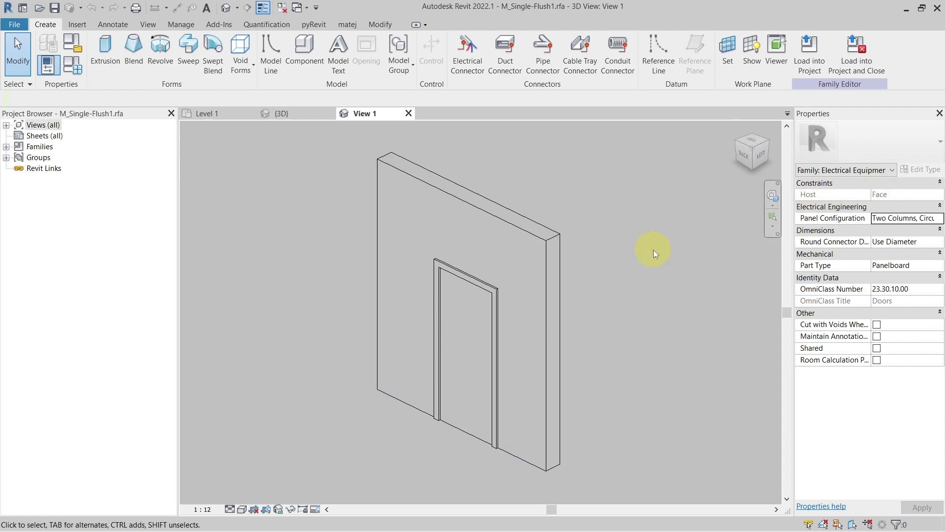
click(555, 253)
key(Delete)
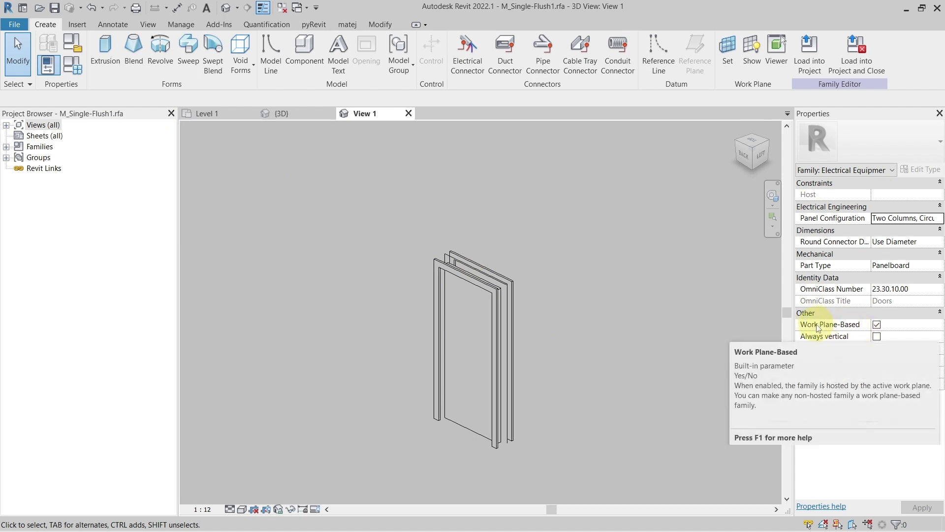
mouse_move(830, 324)
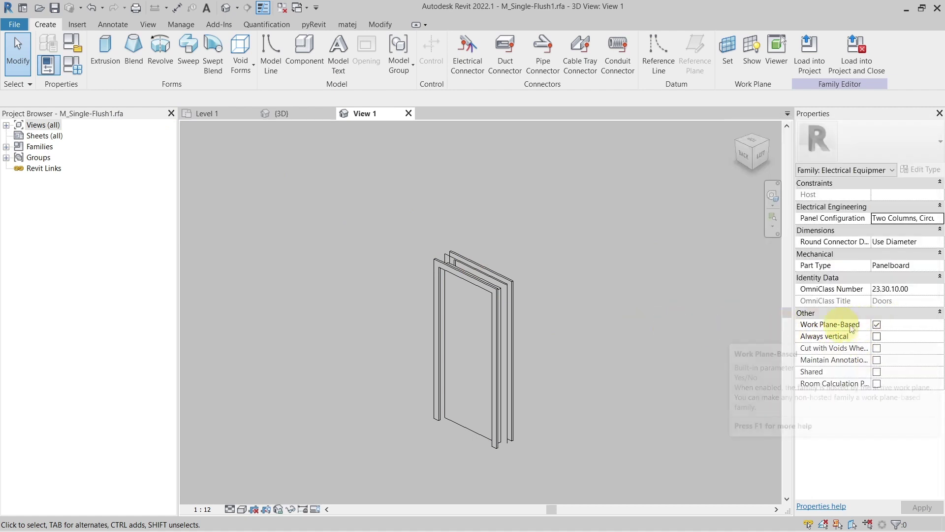
- Turn off Work Plane-Based, set the family category to Doors and load it into the project
click(877, 324)
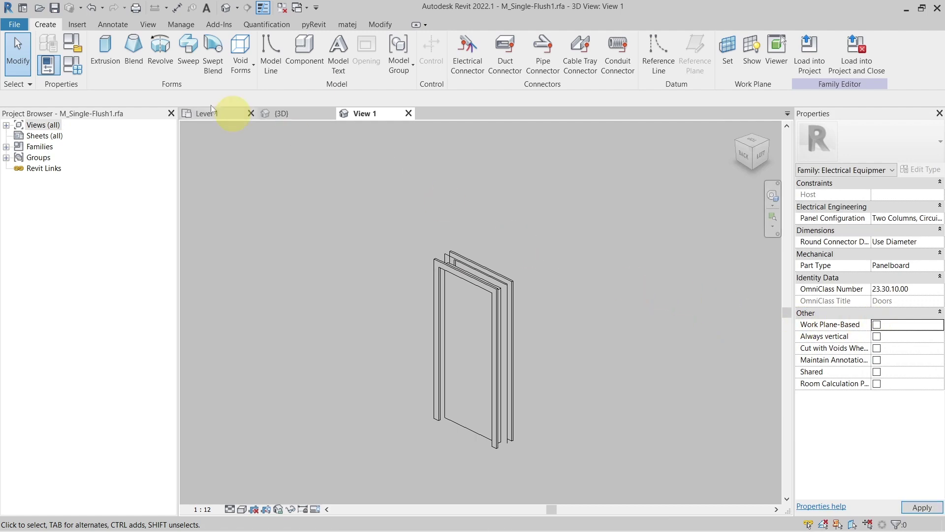
click(70, 50)
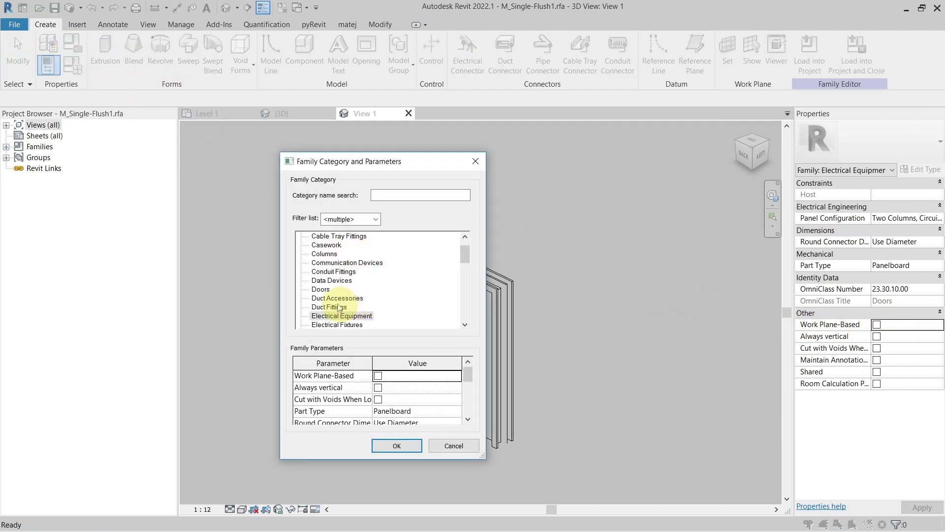
click(387, 443)
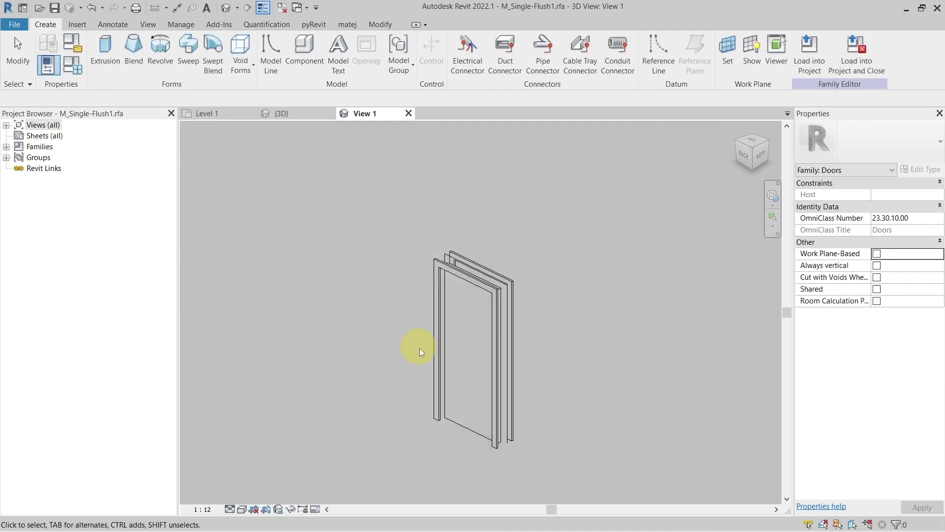
click(807, 59)
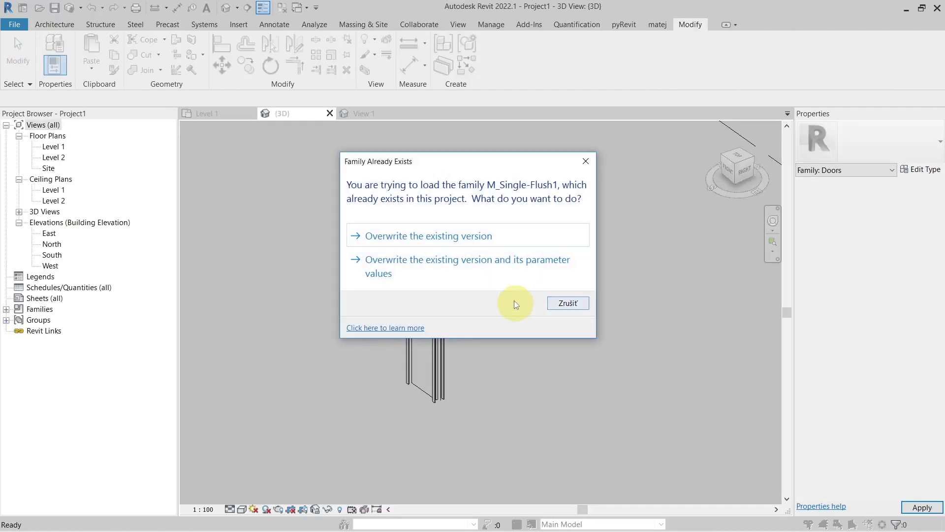
- Overwrite the existing family and its parameter values, then start Create Similar (CS) from the door
click(496, 279)
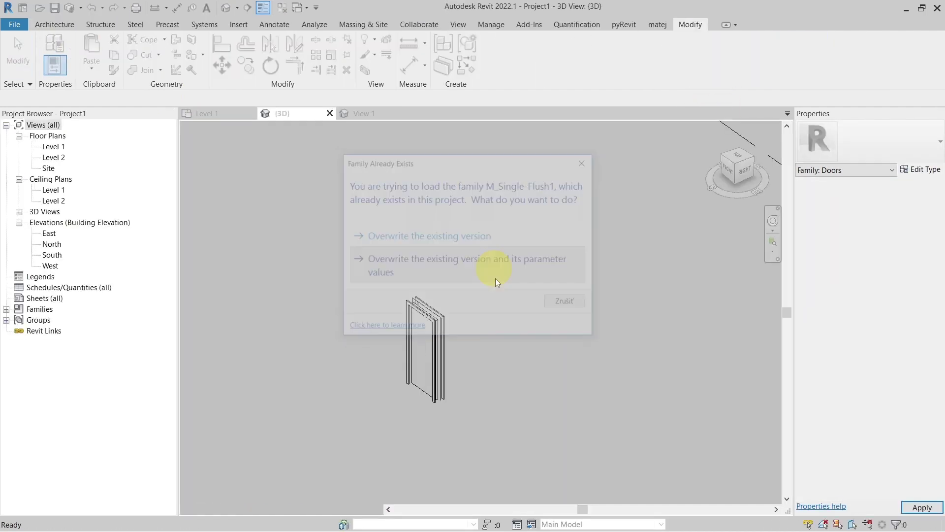
click(516, 312)
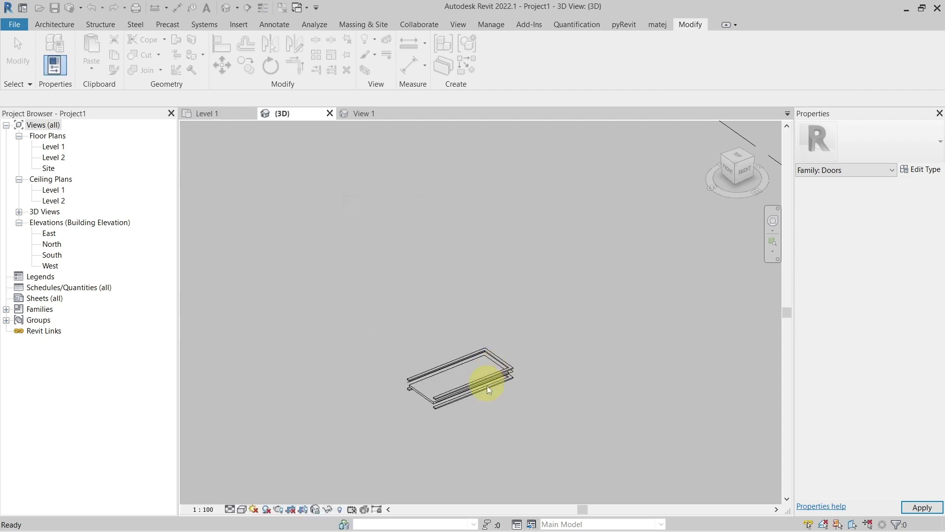
click(490, 376)
key(c)
key(s)
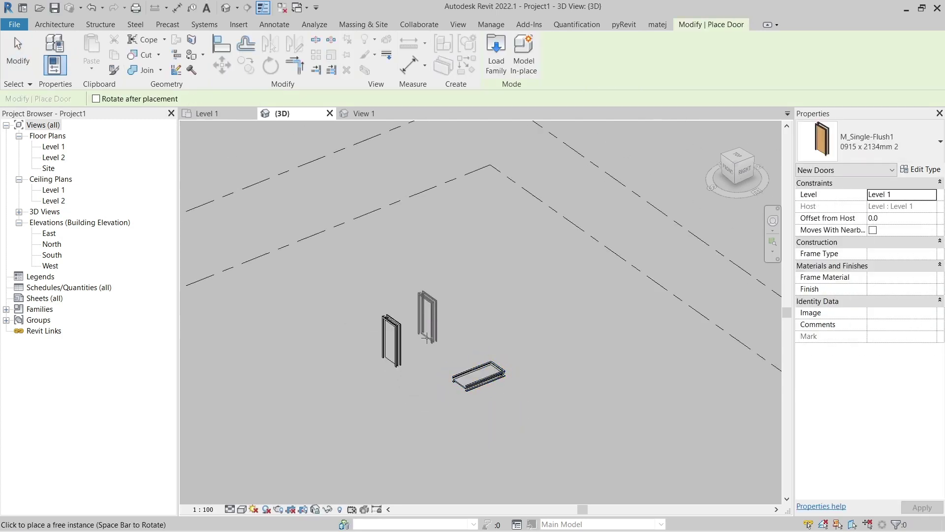
- Place six free-standing doors around the 3D view and select one of them
click(427, 338)
click(540, 419)
click(455, 441)
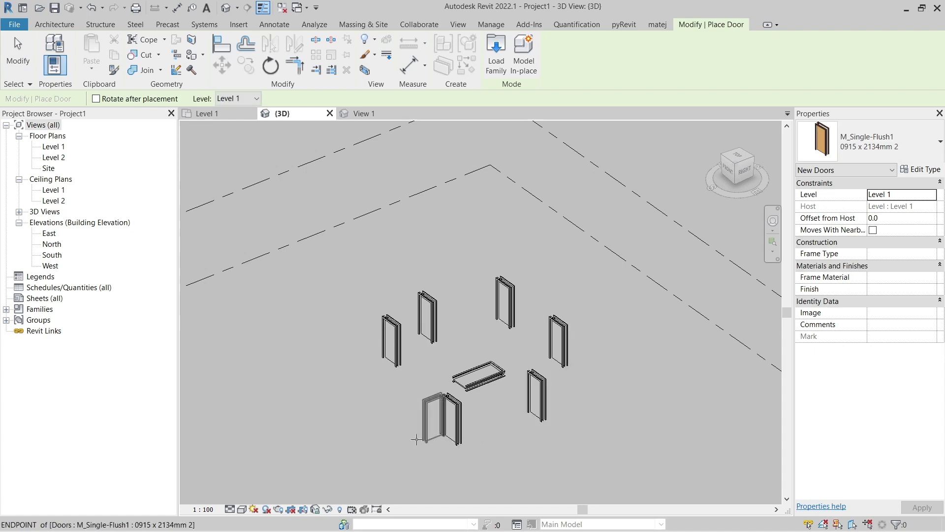
click(383, 428)
click(330, 378)
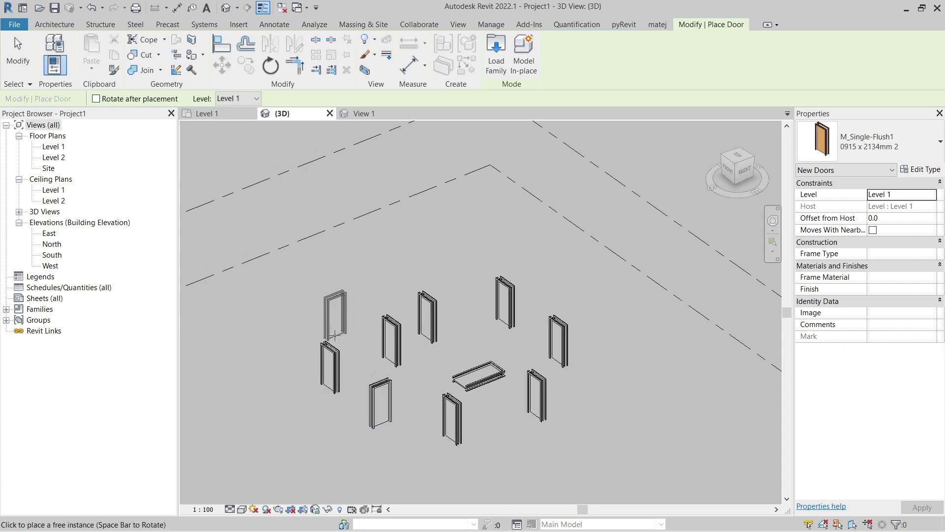
click(362, 299)
scroll(362, 303, up, 4)
key(Escape)
key(Escape)
click(365, 284)
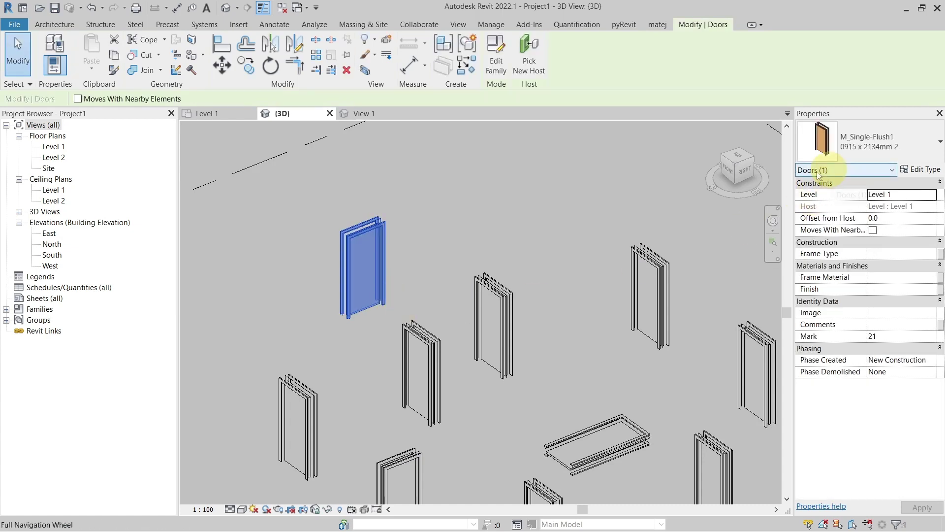
scroll(502, 321, down, 2)
scroll(495, 347, down, 2)
mouse_move(494, 354)
shift+middle_down()
mouse_move(381, 338)
mouse_move(362, 350)
shift+middle_up()
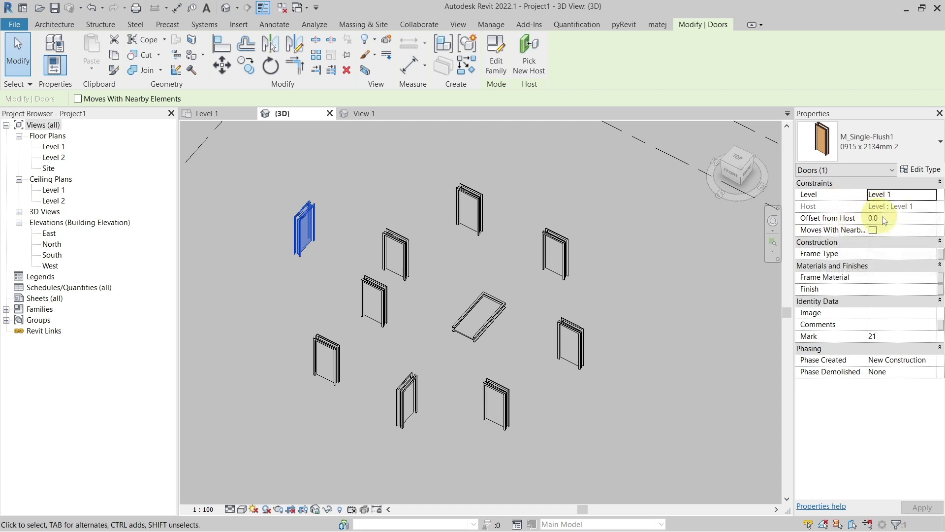
click(576, 305)
mouse_move(458, 299)
shift+middle_down()
mouse_move(481, 289)
mouse_move(408, 305)
mouse_move(436, 269)
shift+middle_up()
scroll(439, 268, up, 2)
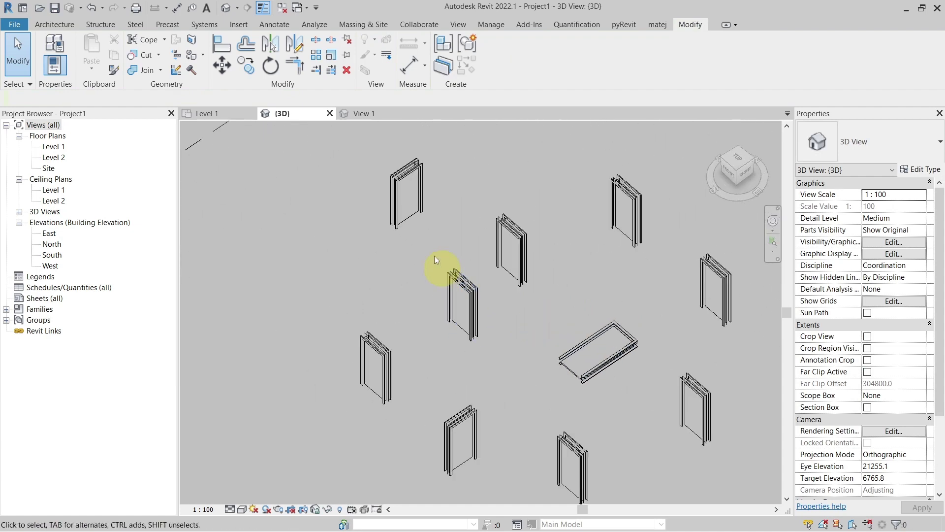
click(455, 272)
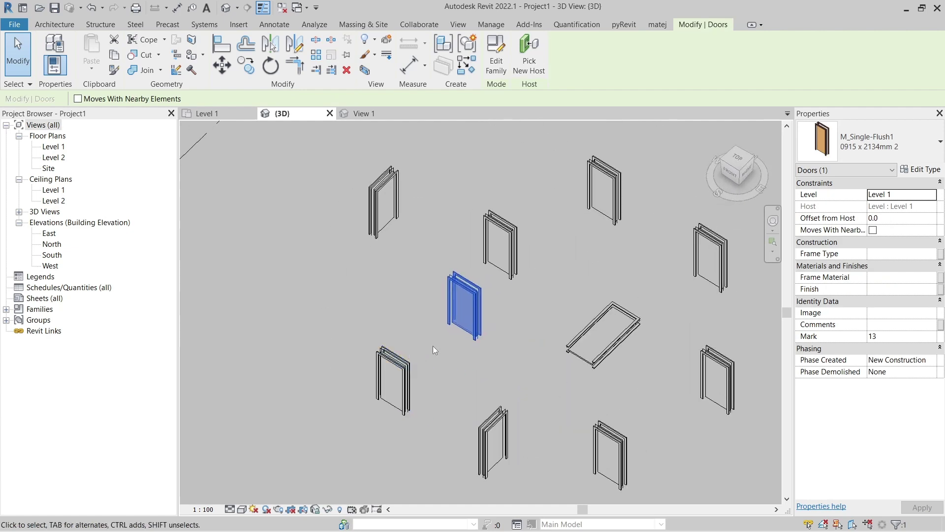
scroll(466, 331, up, 3)
click(448, 367)
scroll(455, 368, down, 3)
scroll(454, 367, down, 2)
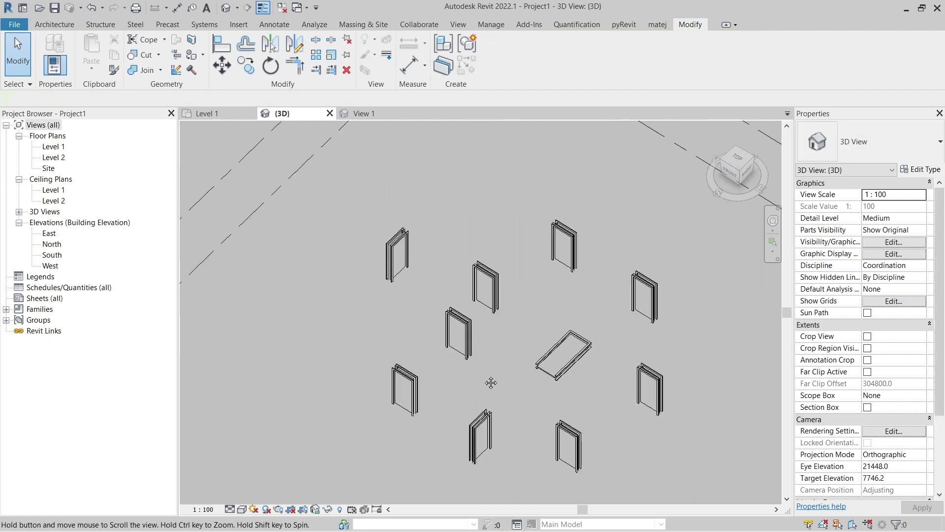